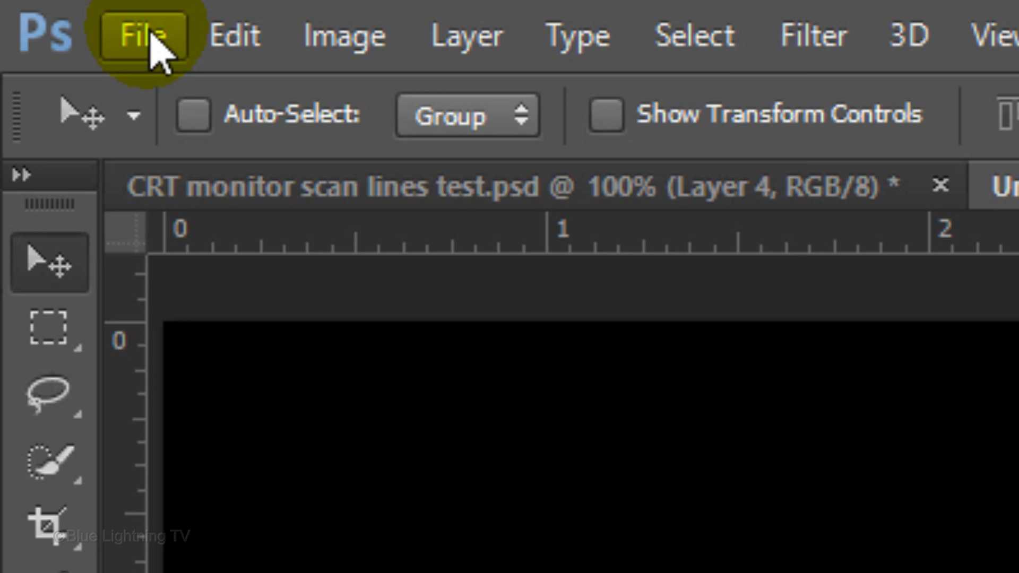
- Create a 1550 × 870 px, 150 ppi RGB 8-bit document and reset colours to default black and white
click(30, 8)
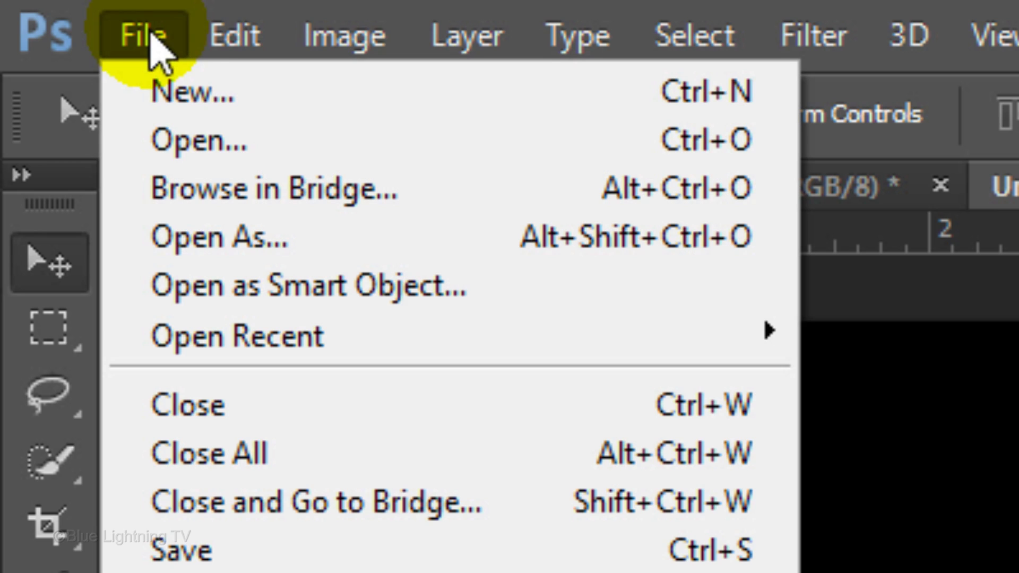
click(171, 88)
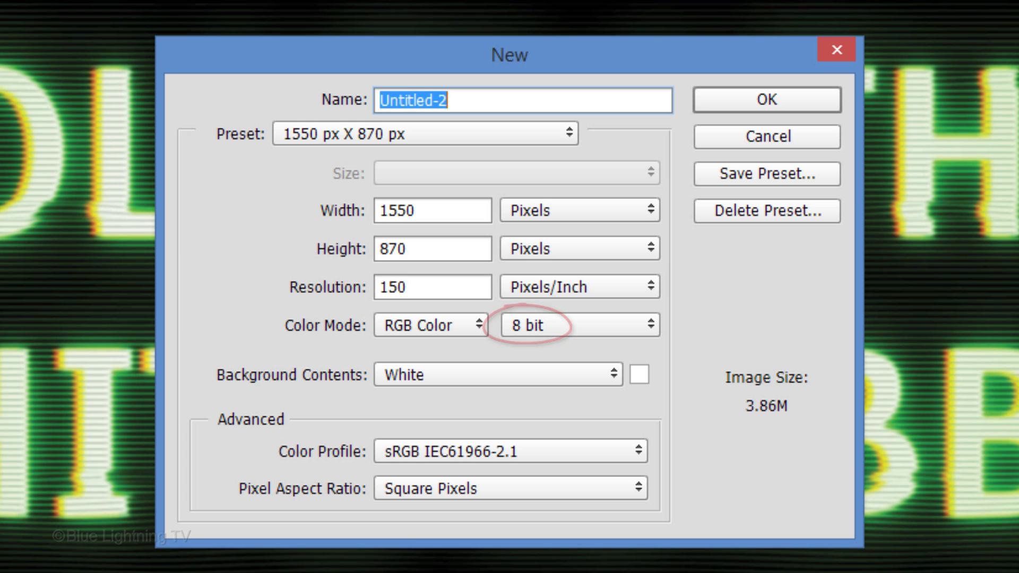
click(781, 100)
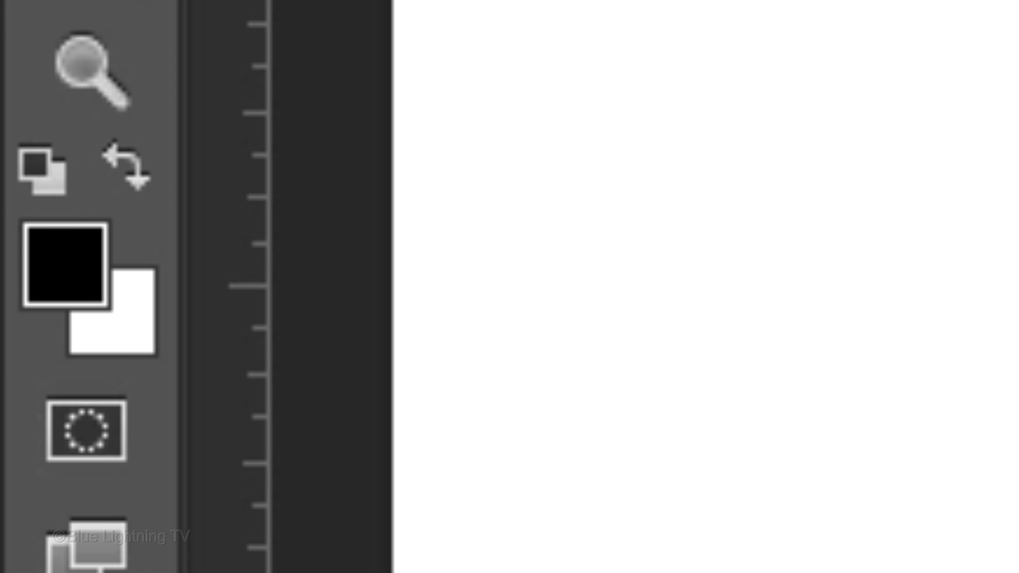
key(d)
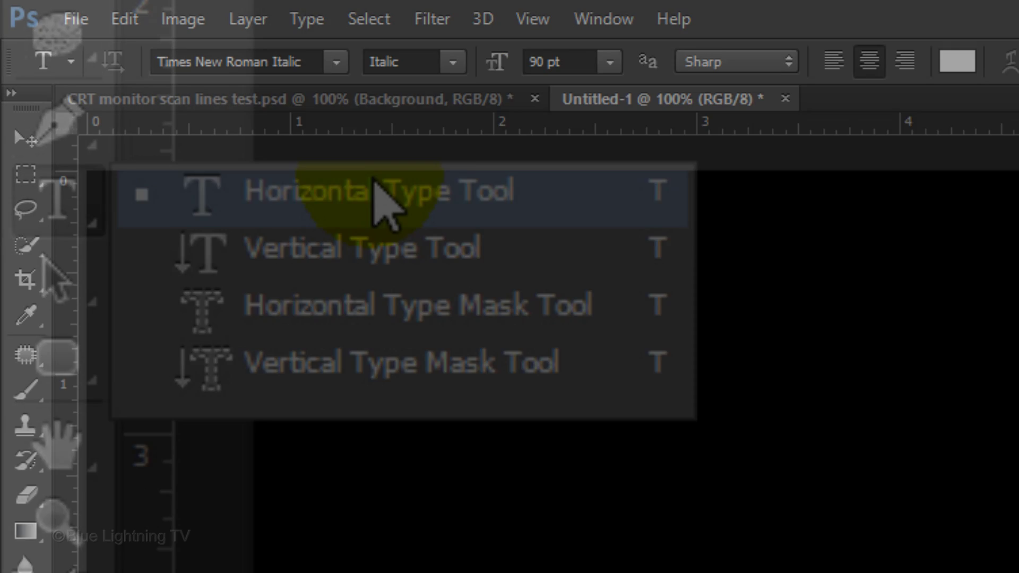
- Select the Horizontal Type Tool and set the font to Tiresias Infofont Regular
click(381, 200)
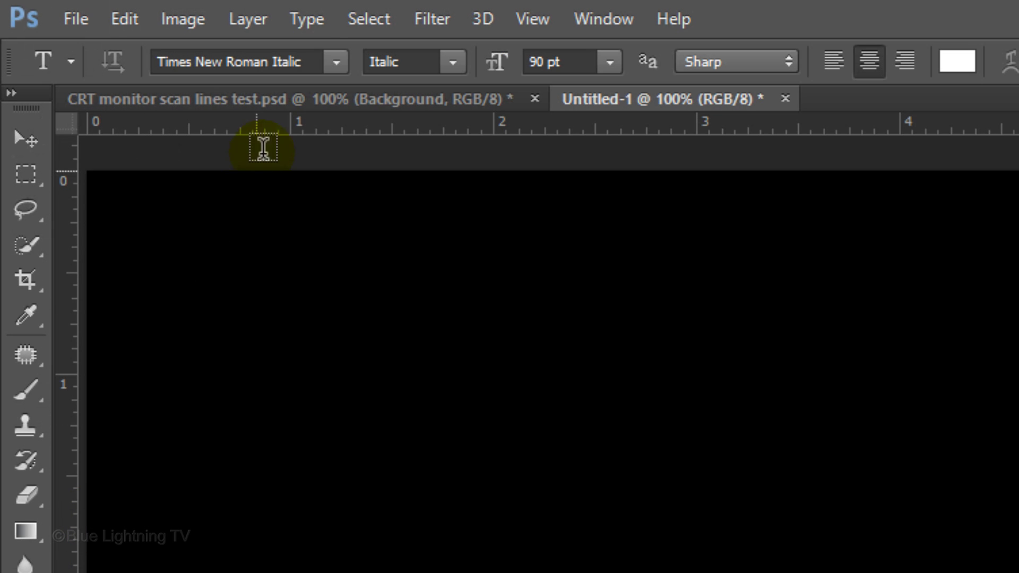
click(310, 61)
click(337, 62)
text(IRE)
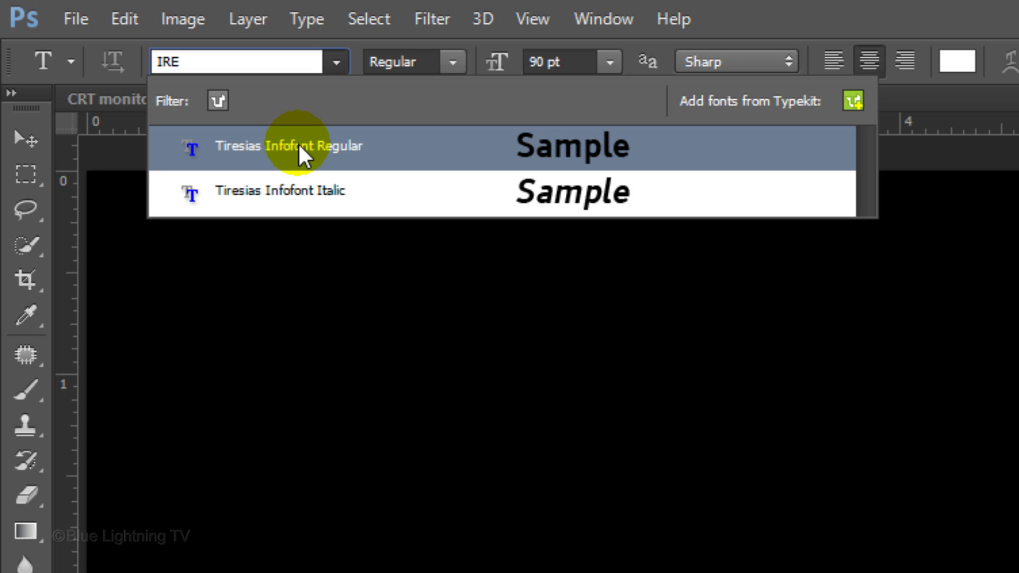
click(300, 151)
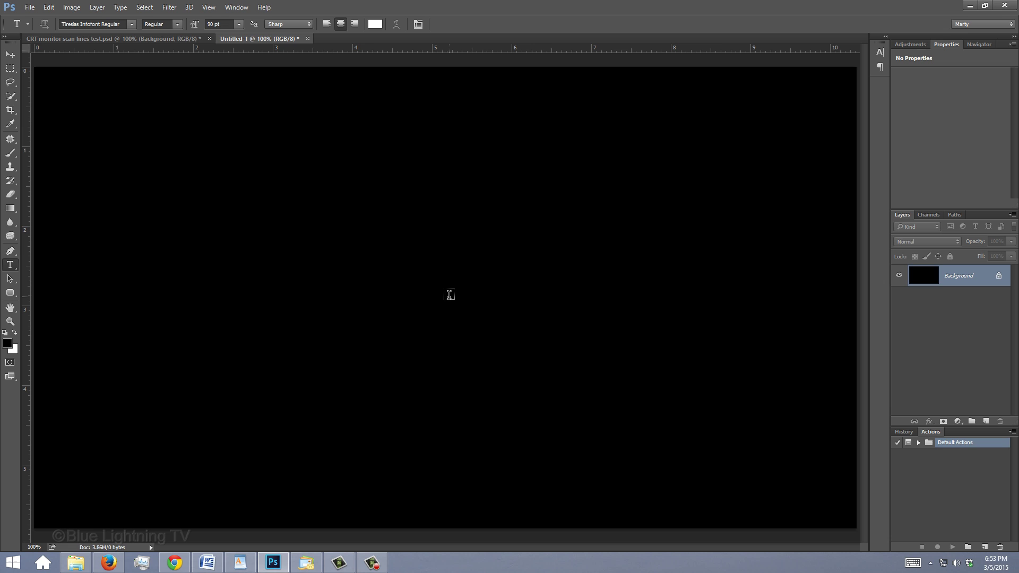
- Type 'FOLLOW THE' and 'WHITE RABBIT.' as two lines on the canvas
click(449, 295)
text(FOLLOW THE)
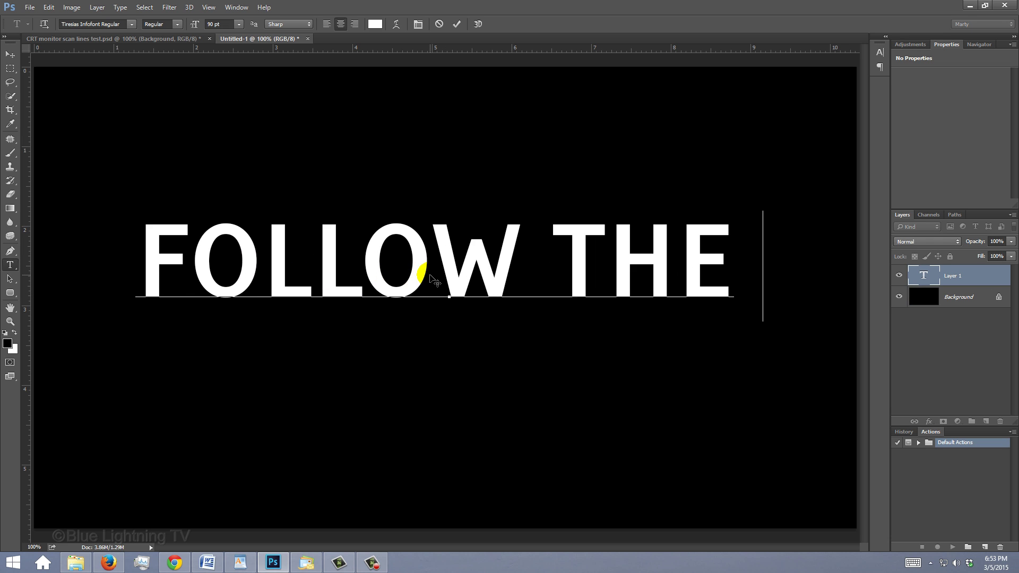
key(Return)
text(WHITE RABBIT.)
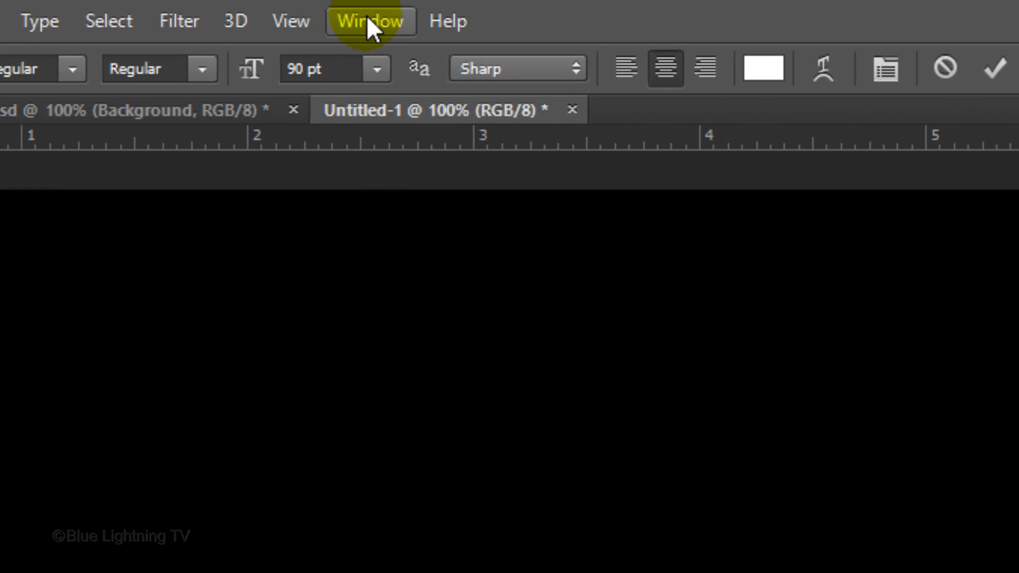
- Select all the text and set its leading to 109.01 pt in the Character panel
click(367, 15)
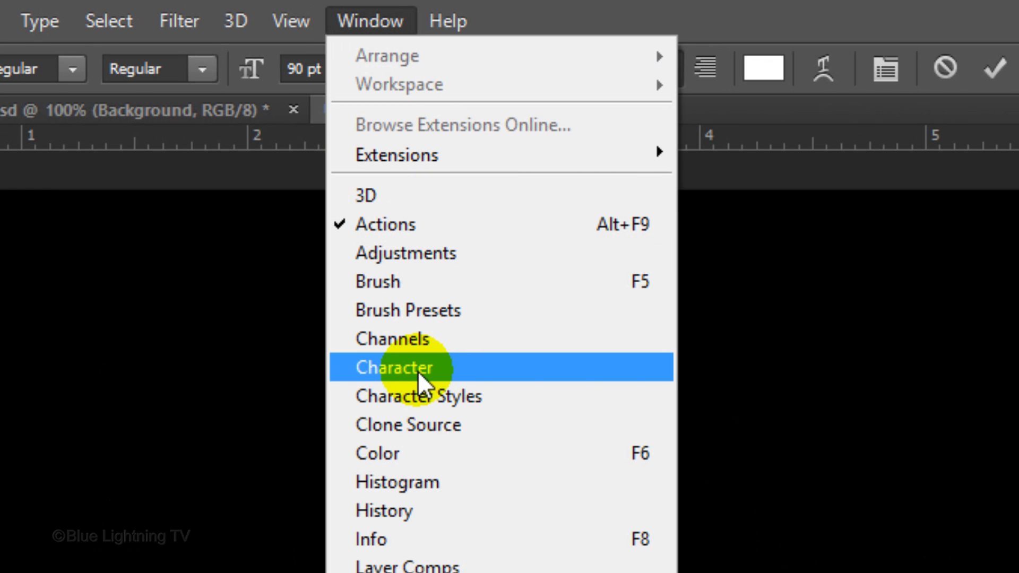
click(419, 371)
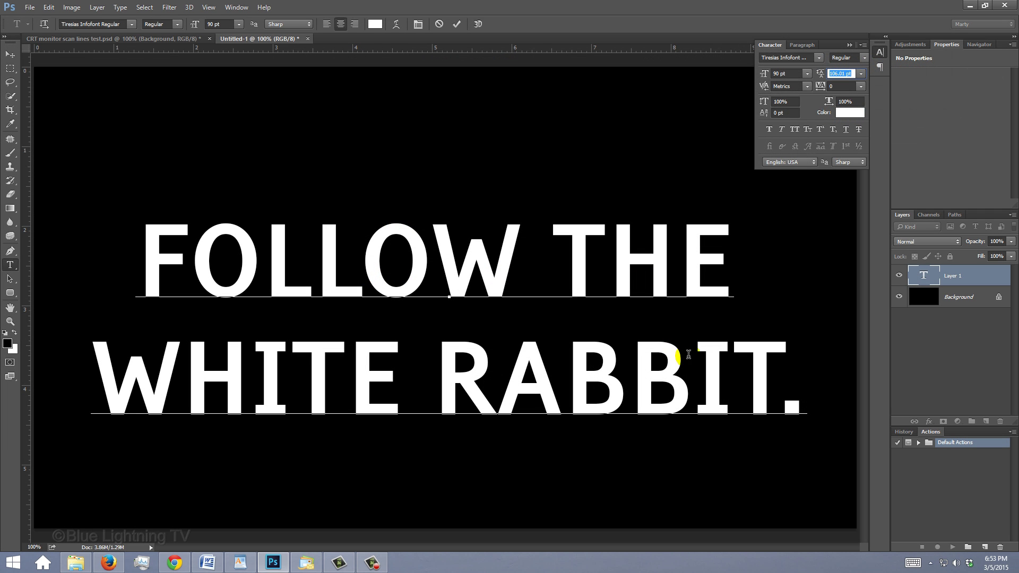
drag(804, 407, 45, 133)
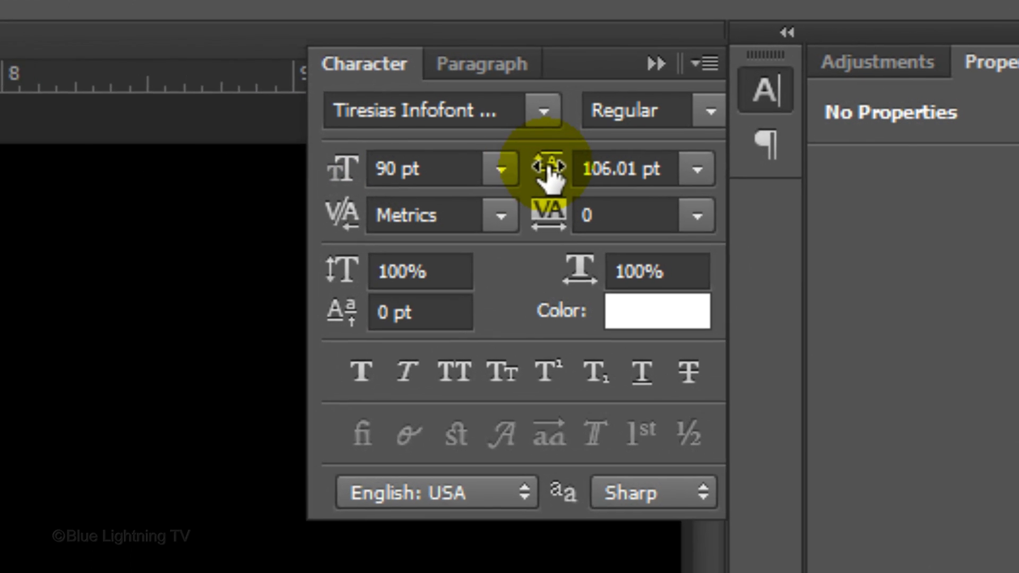
click(678, 122)
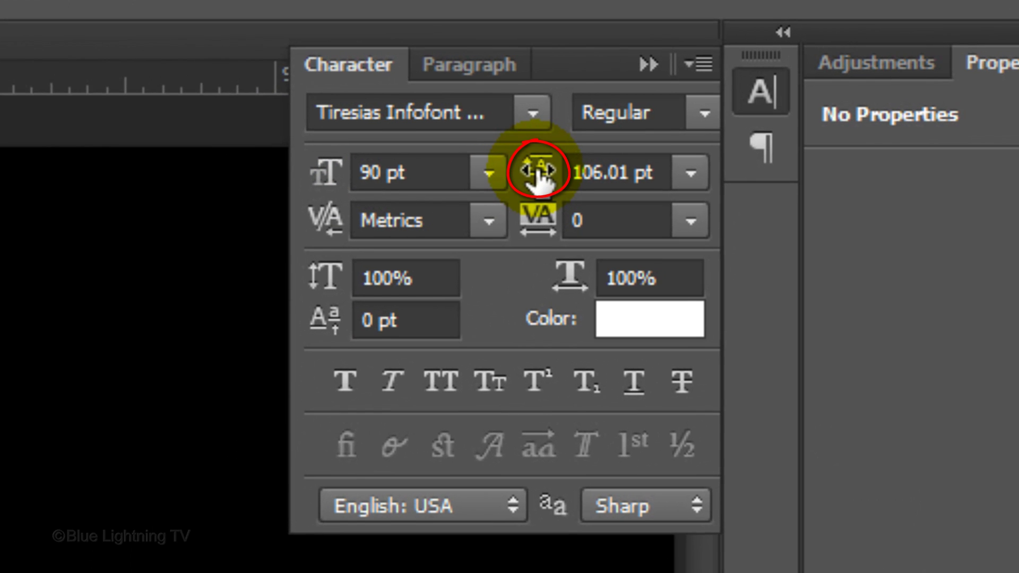
mouse_move(537, 171)
mouse_down()
mouse_move(425, 173)
mouse_move(664, 186)
mouse_move(404, 180)
mouse_move(527, 183)
mouse_up()
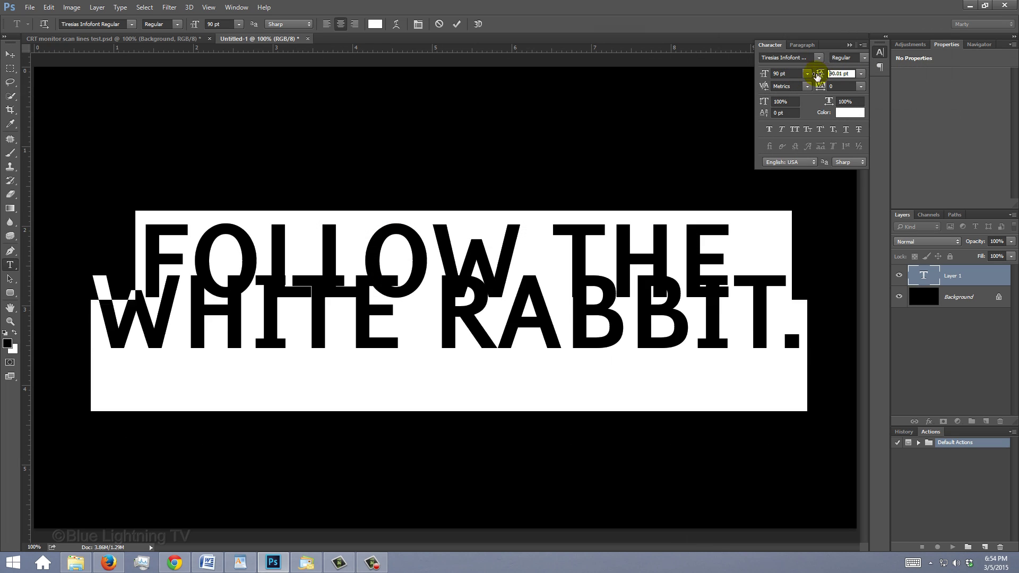
mouse_move(818, 76)
mouse_down()
mouse_move(846, 74)
mouse_move(812, 75)
mouse_move(837, 79)
mouse_move(824, 84)
mouse_up()
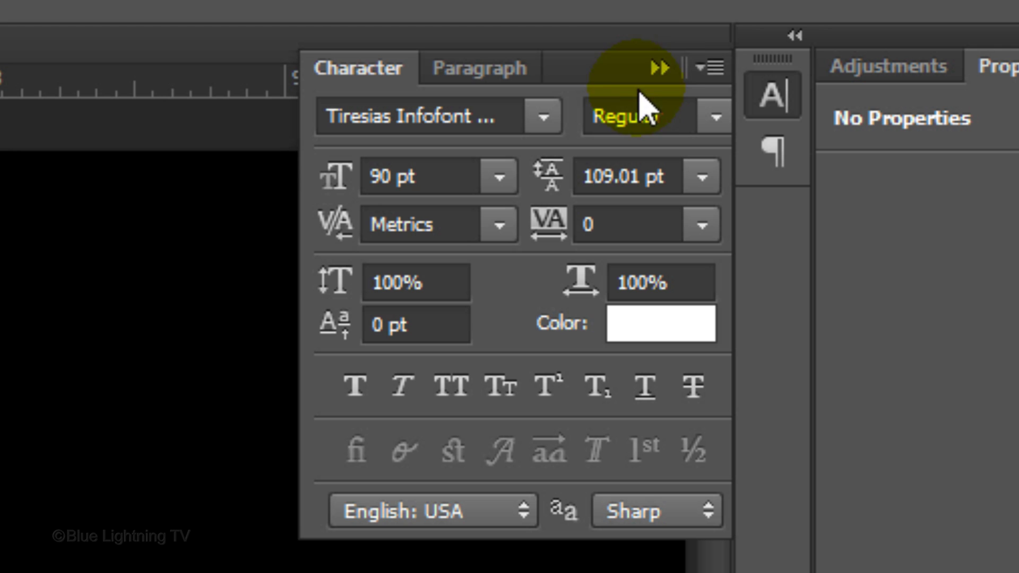
click(661, 71)
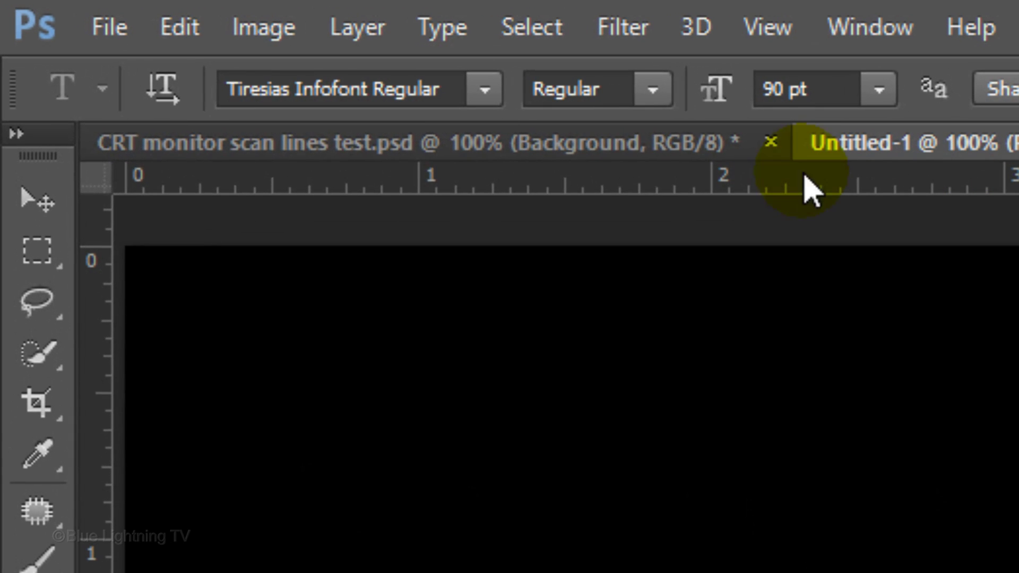
- Align the text to the canvas's horizontal and vertical centres, deselect, then nudge it upward
click(35, 200)
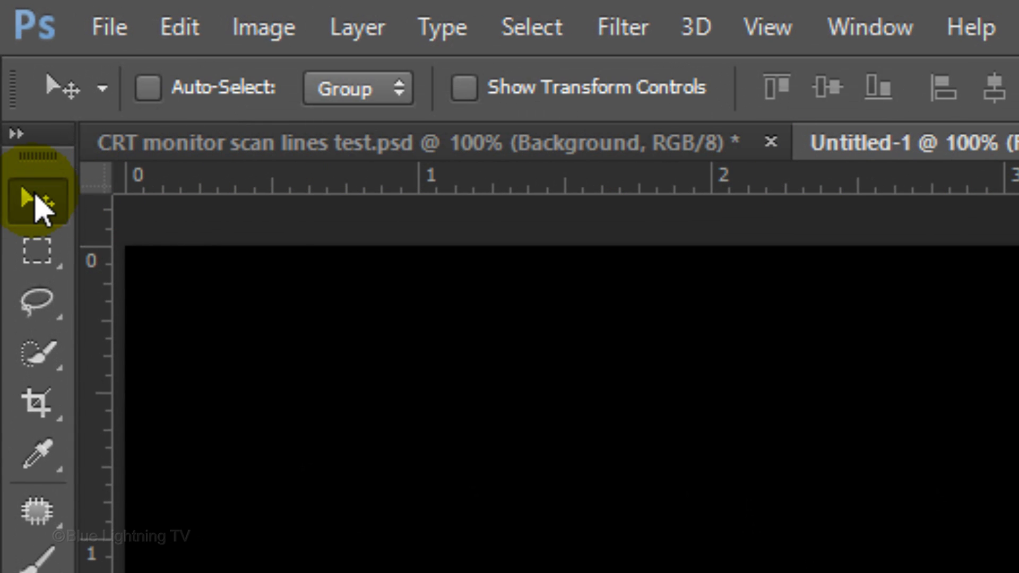
key(ctrl+a)
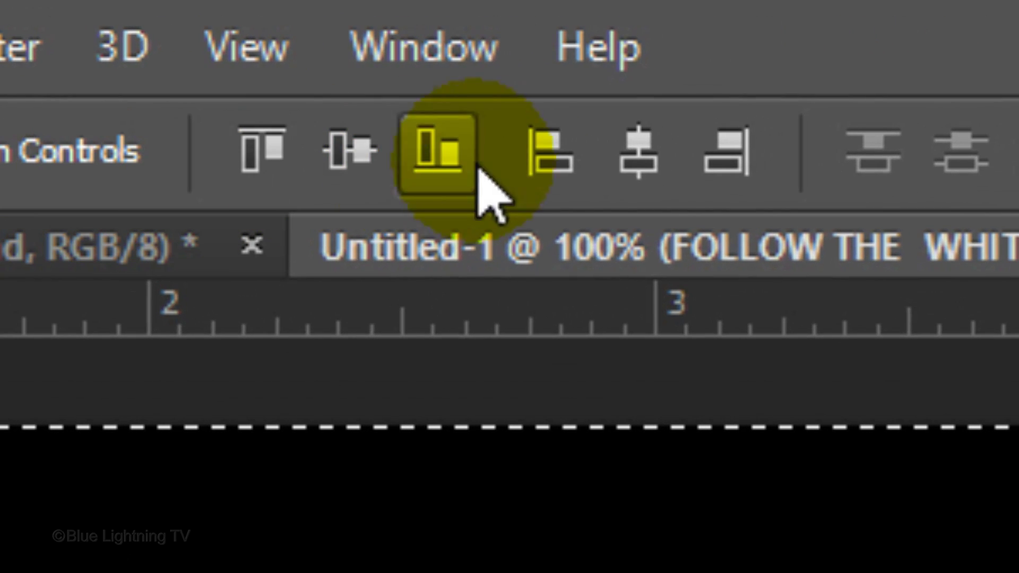
click(638, 157)
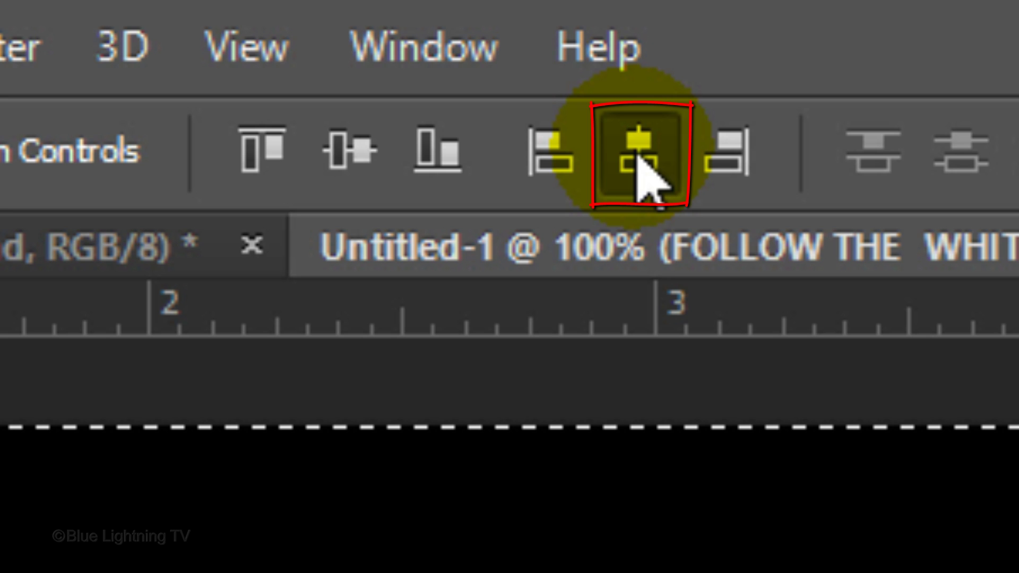
click(356, 159)
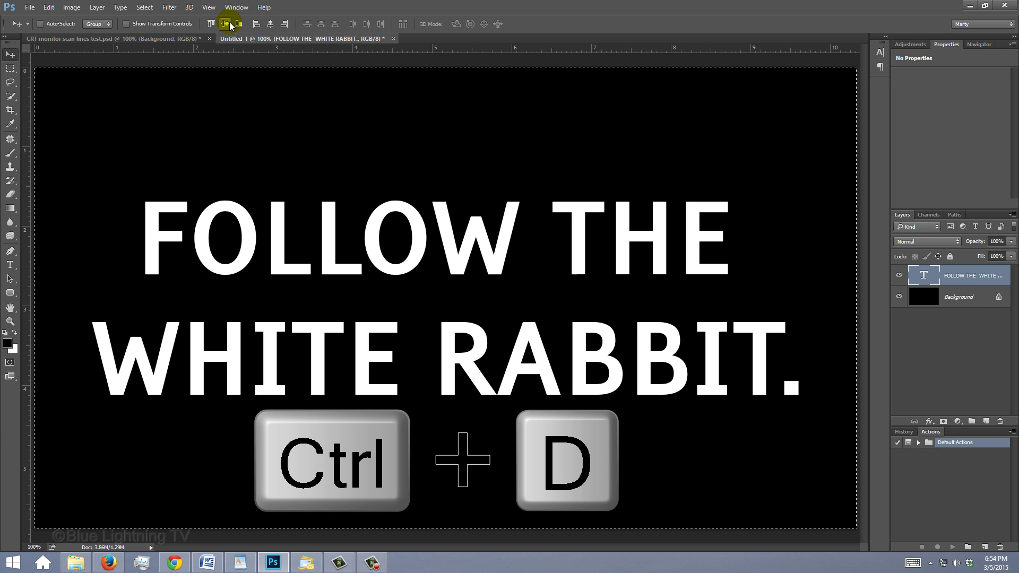
key(ctrl+d)
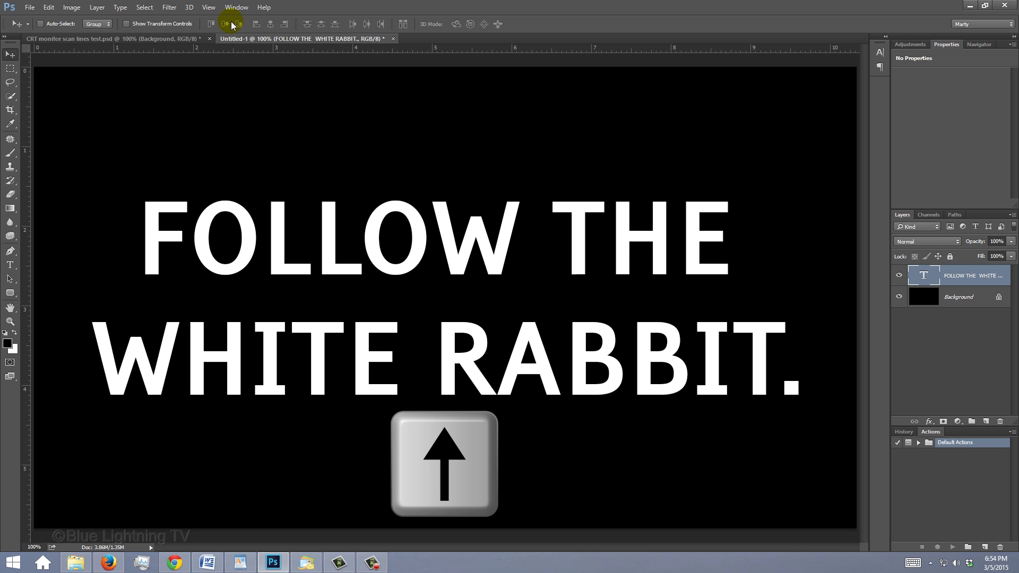
key(shift+Up)
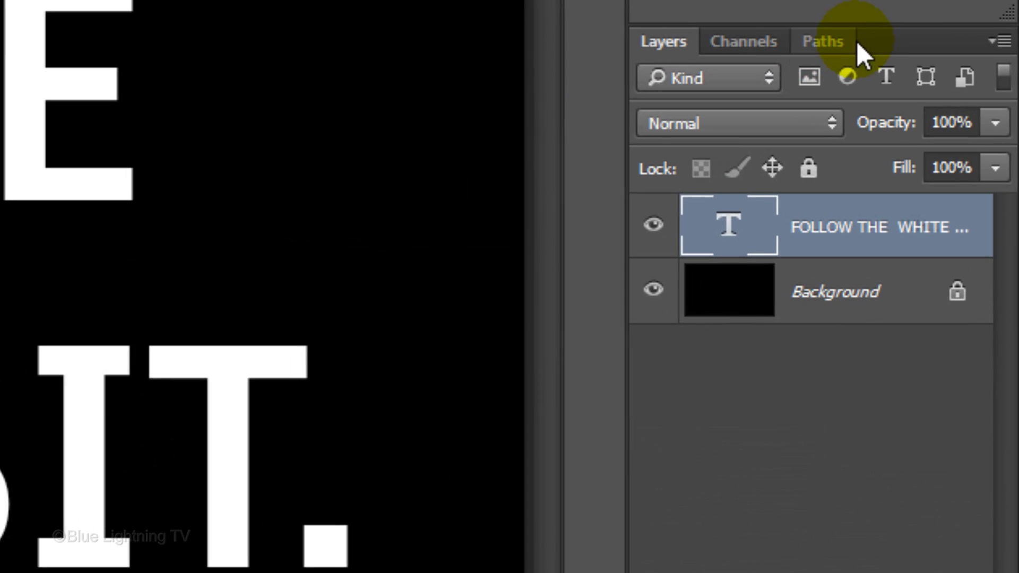
- Convert the text layer to a smart object and rename it 'green'
click(997, 33)
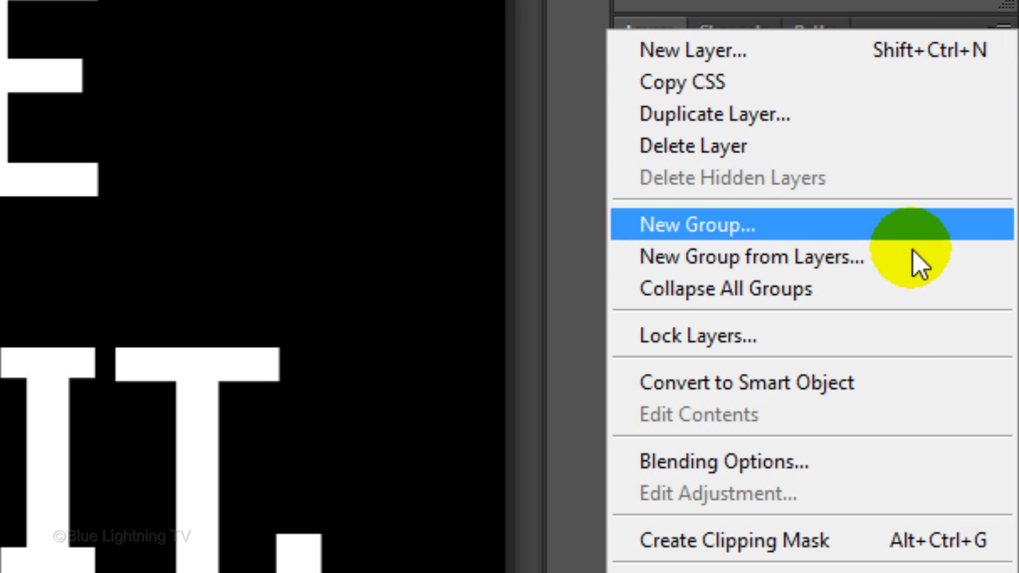
click(874, 380)
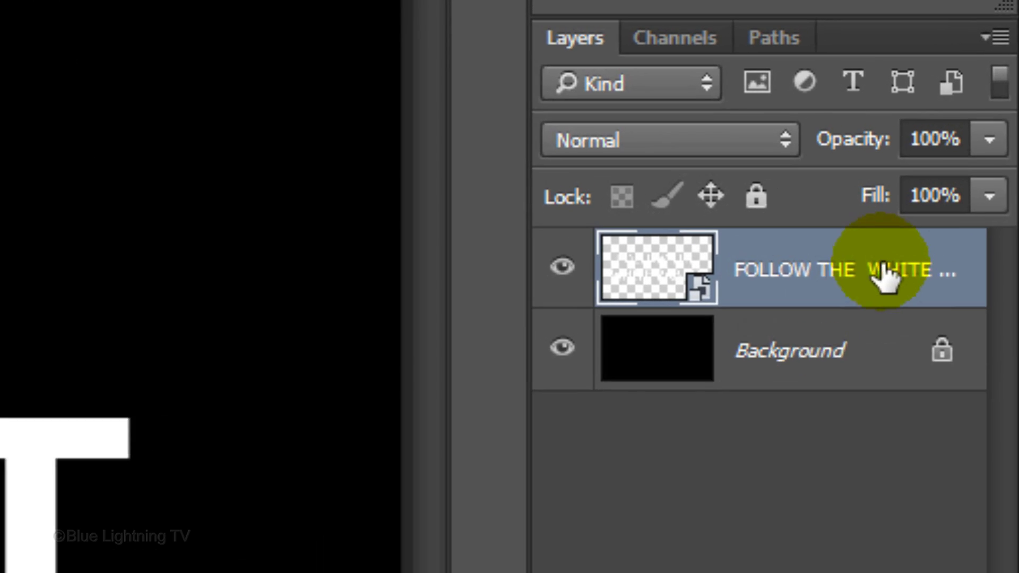
double_click(905, 224)
key(ctrl+a)
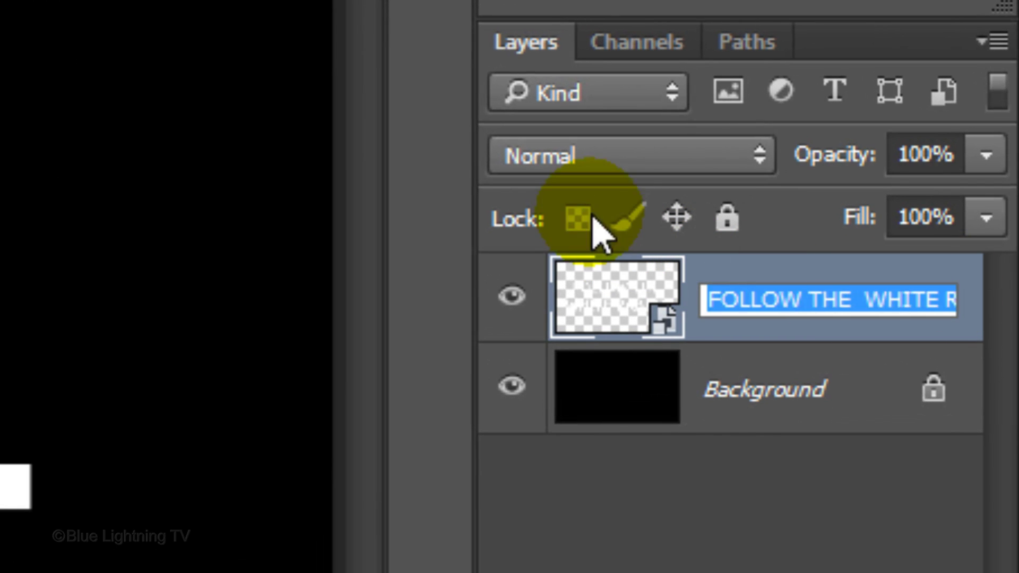
text(green)
key(Return)
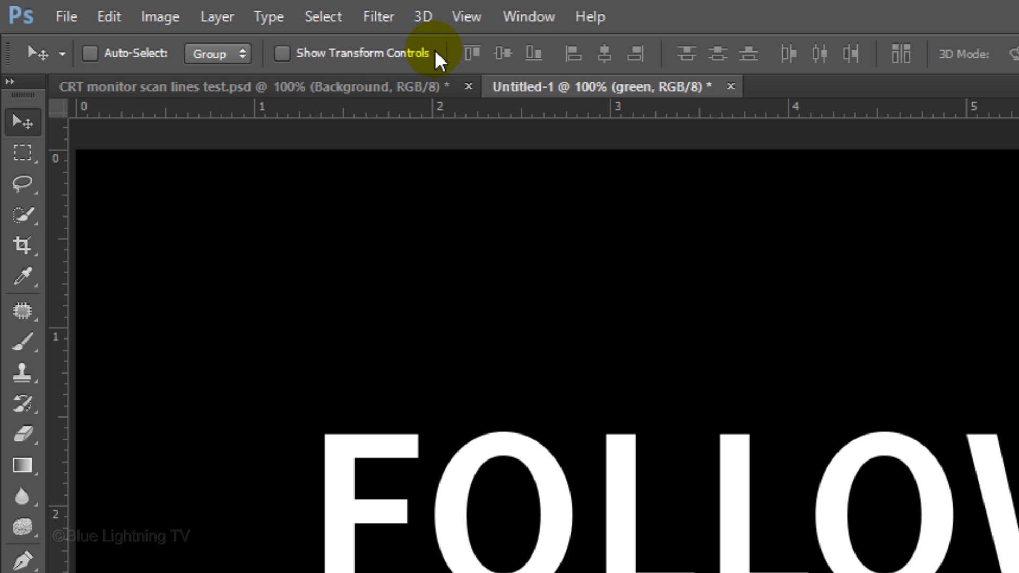
- Apply a Gaussian Blur with a 2-pixel radius to the green layer
click(387, 20)
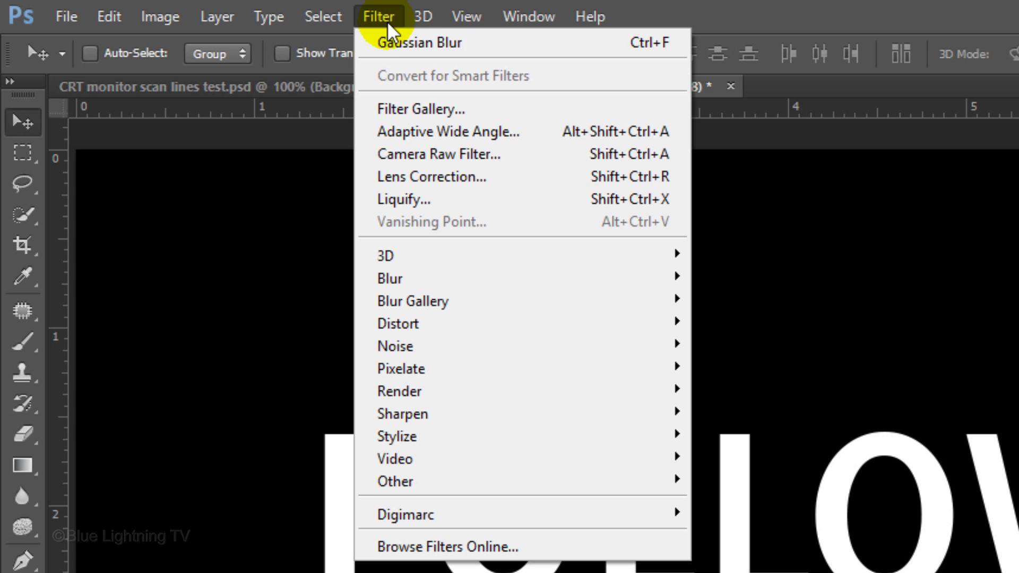
mouse_move(412, 281)
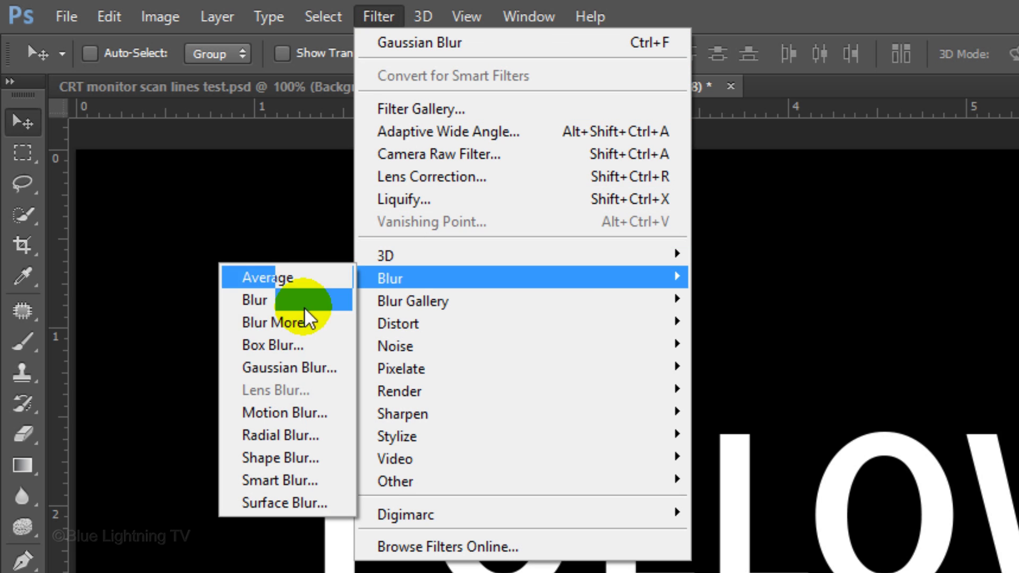
click(298, 380)
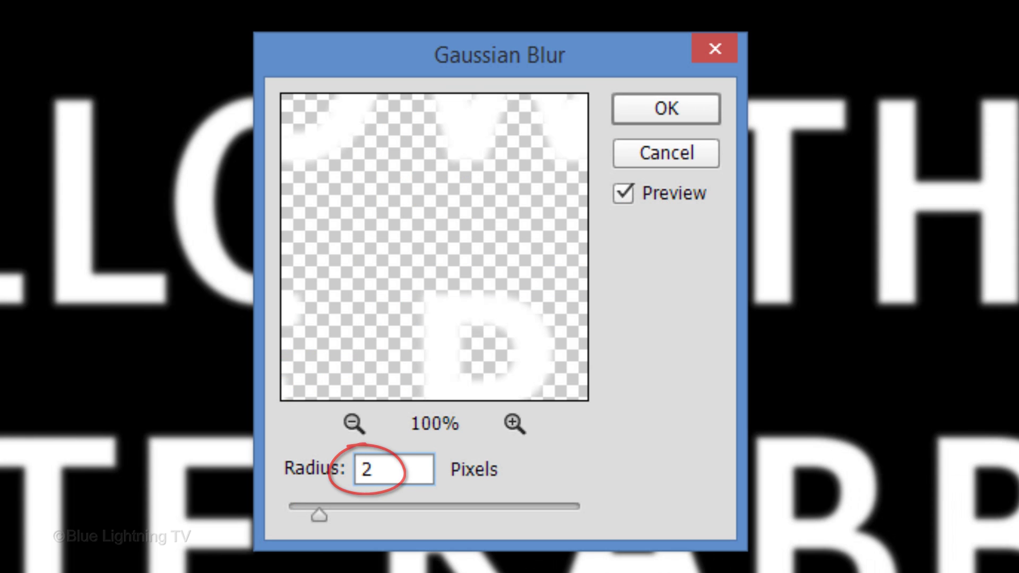
click(650, 111)
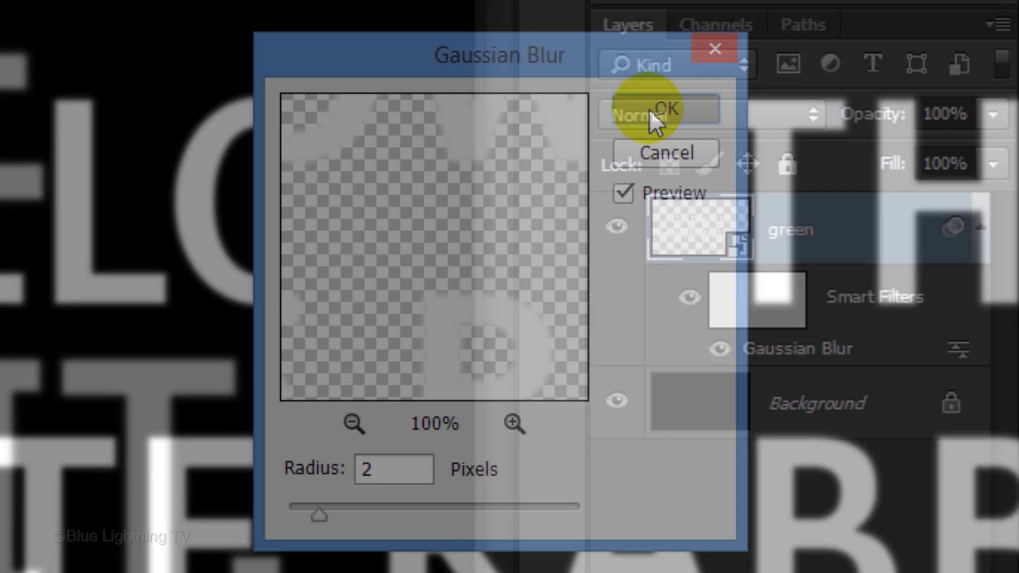
- Load the lettering outline as a selection and save it
ctrl+click(688, 232)
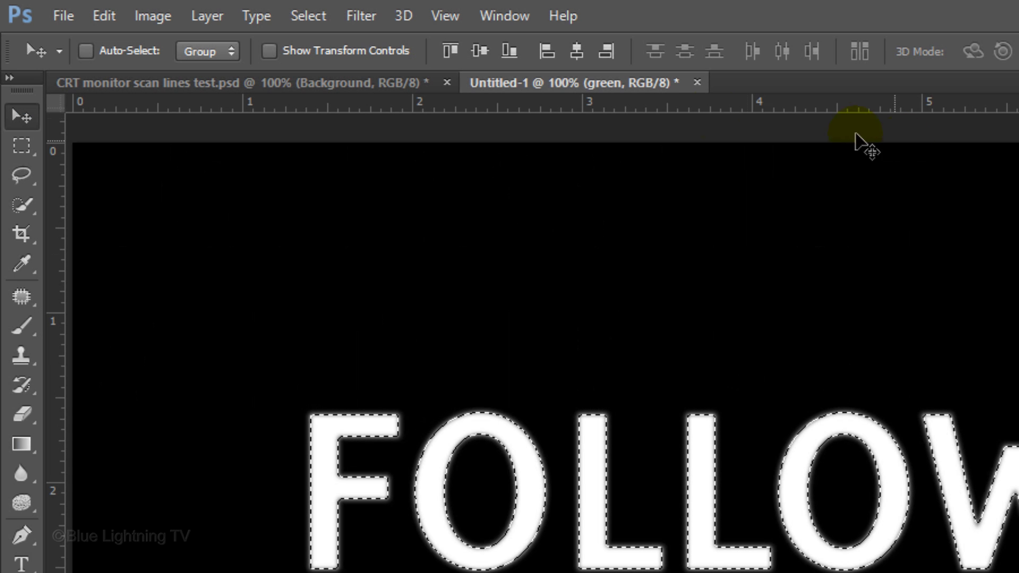
click(307, 19)
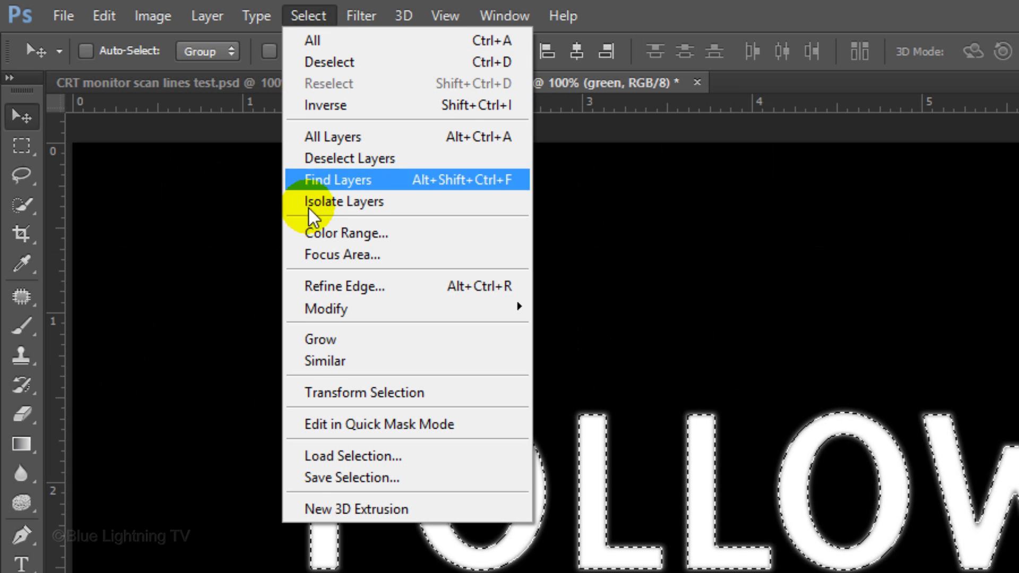
click(313, 477)
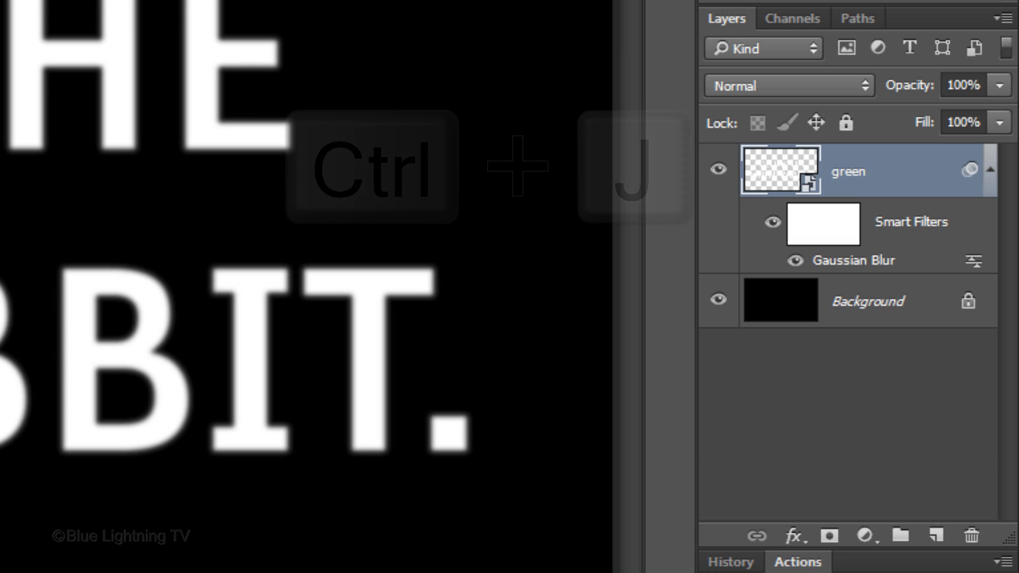
- Duplicate the green layer twice, name the copies 'rgb' and 'red', and hide both
key(ctrl+j)
key(ctrl+j)
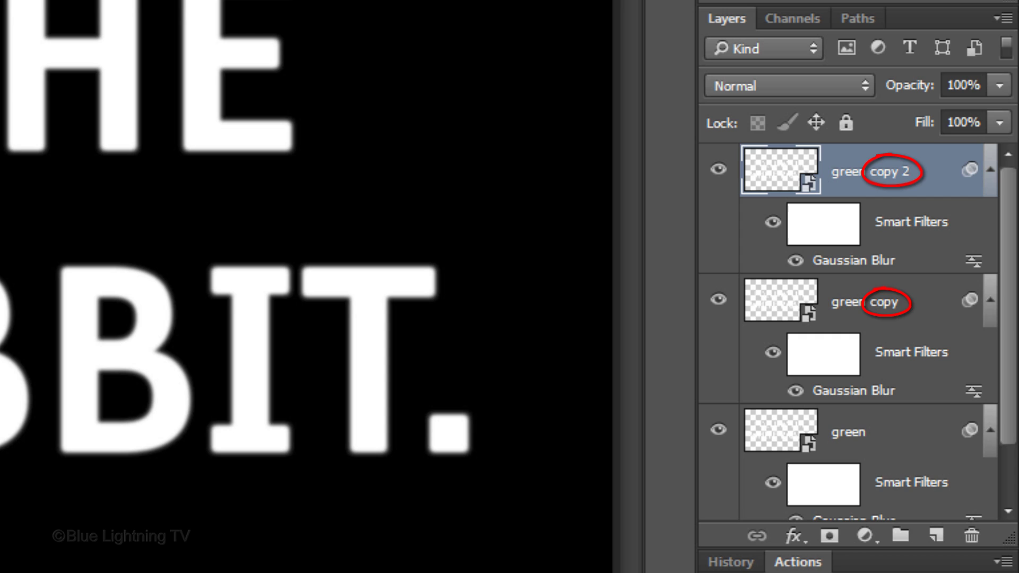
double_click(876, 171)
text(rgb)
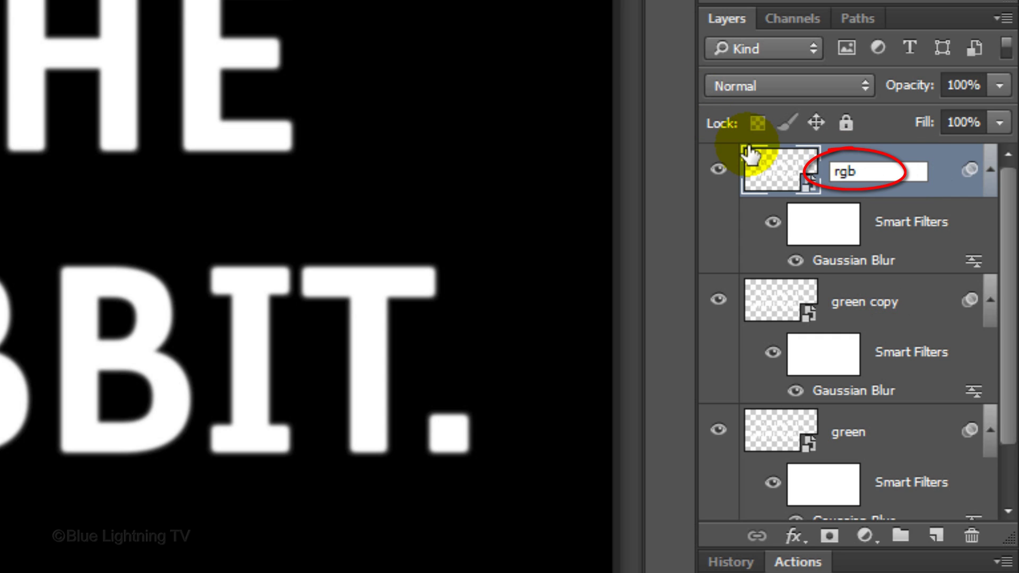
key(Return)
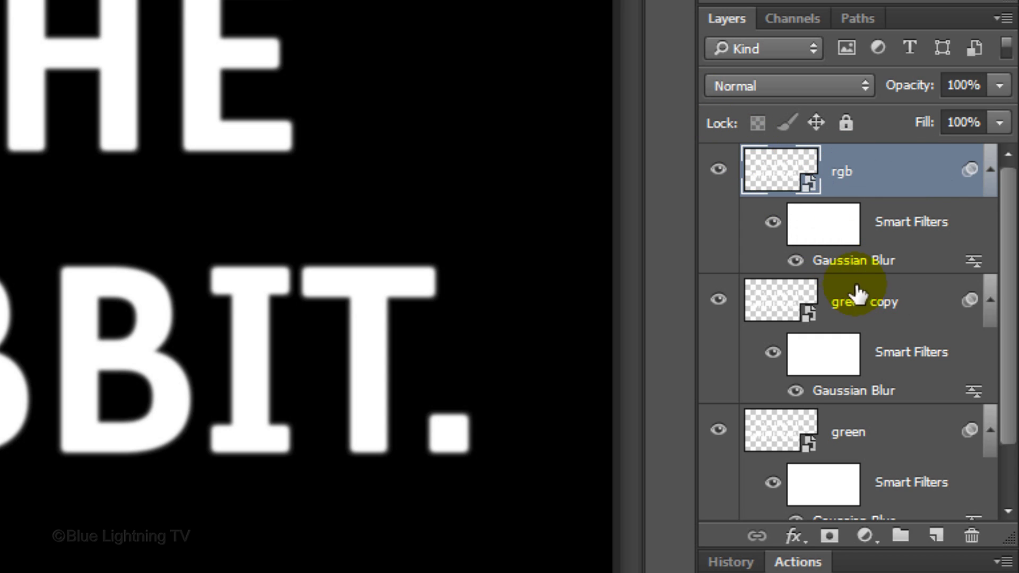
double_click(868, 303)
text(red)
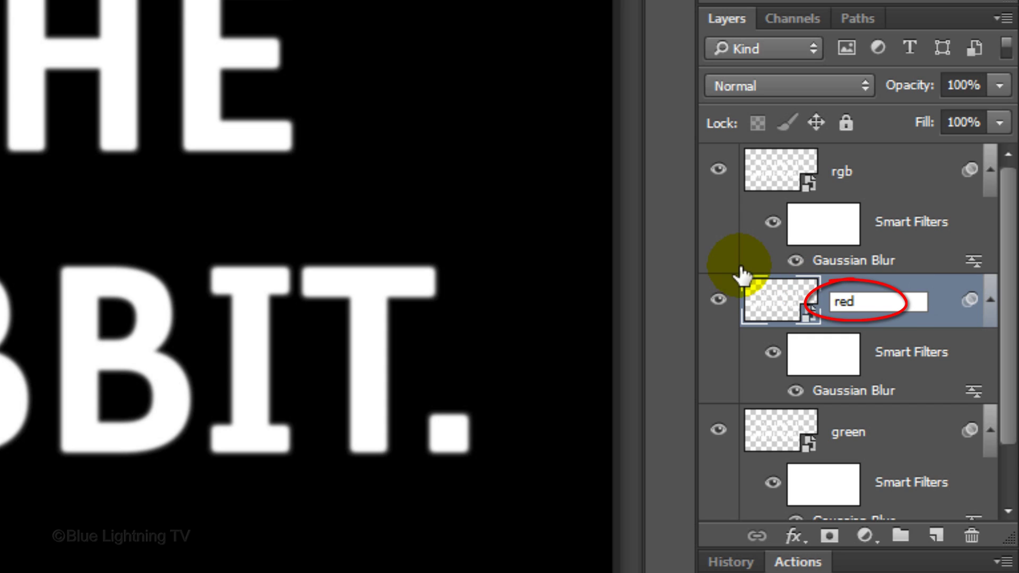
key(Return)
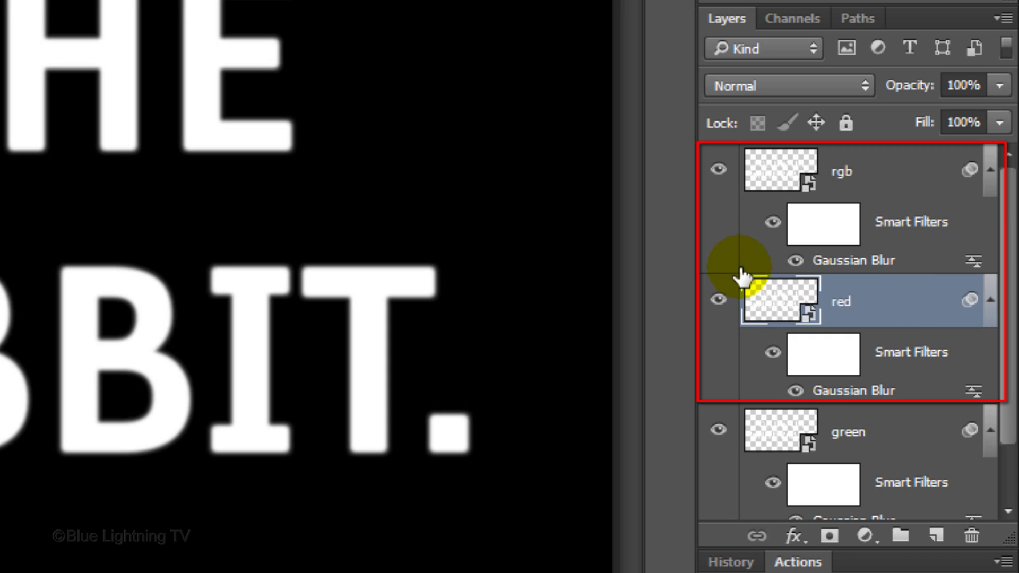
click(720, 171)
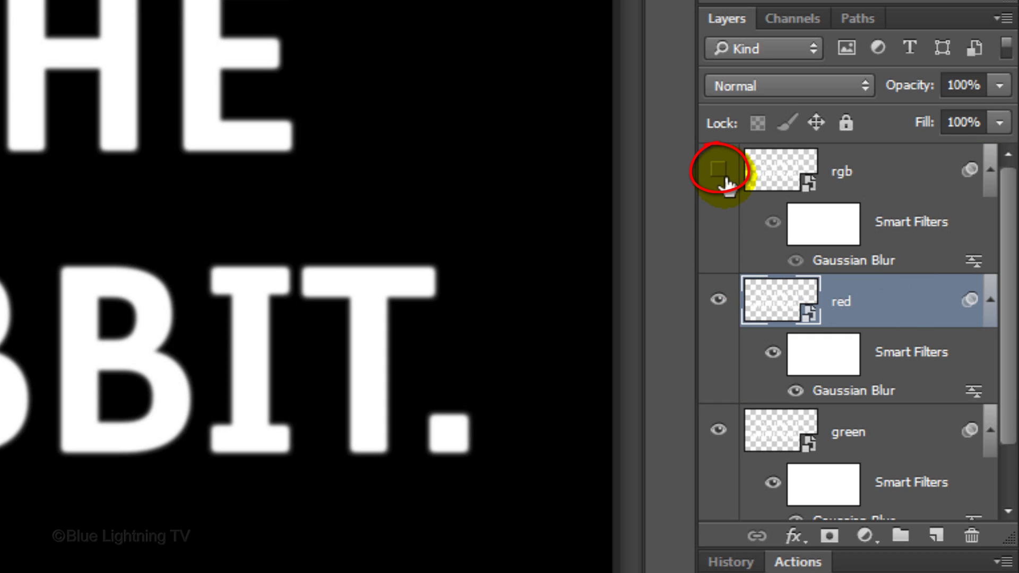
click(715, 297)
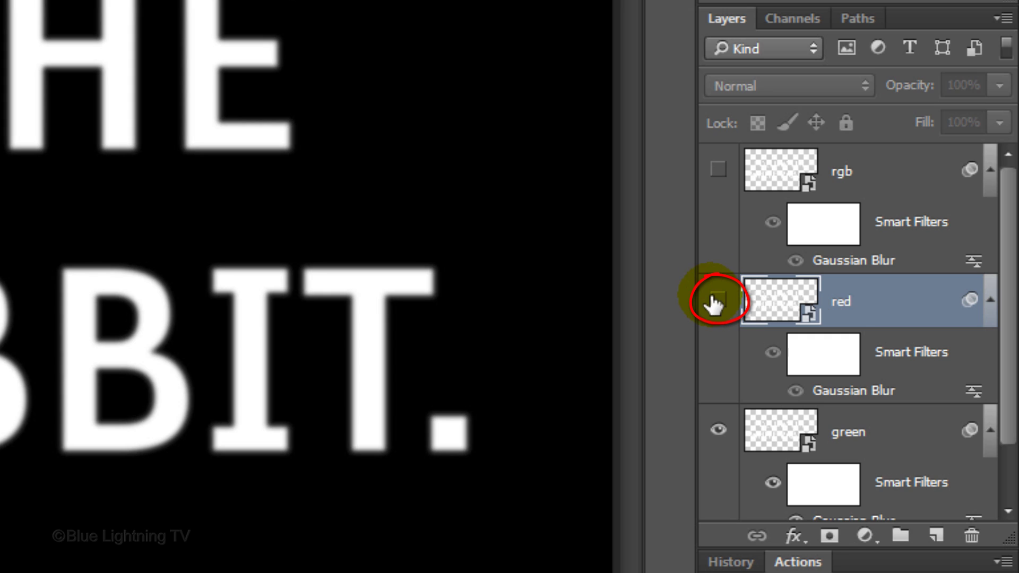
- In the green layer's Advanced Blending, uncheck the R and B channels so only G remains
click(783, 435)
click(917, 425)
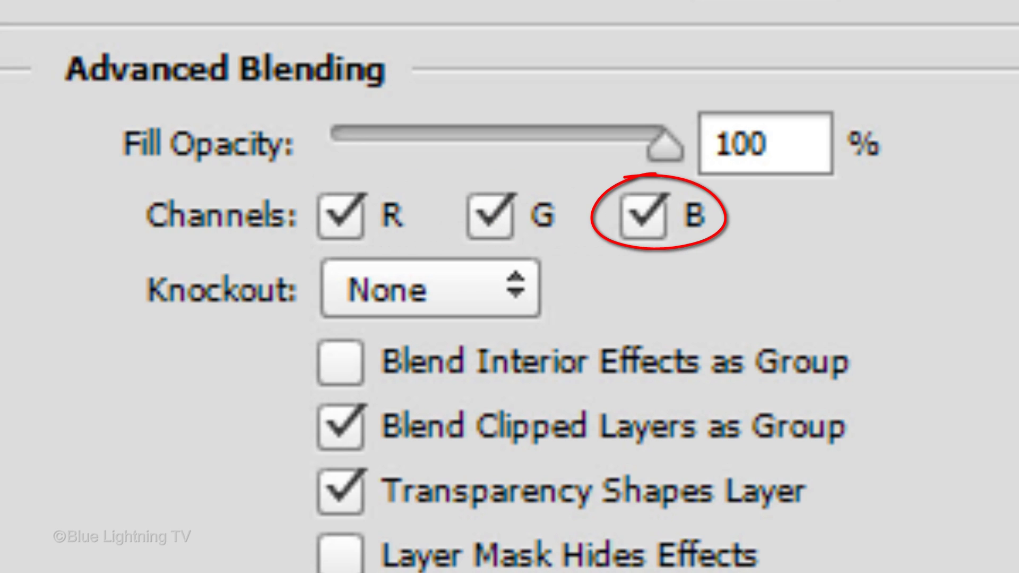
click(343, 215)
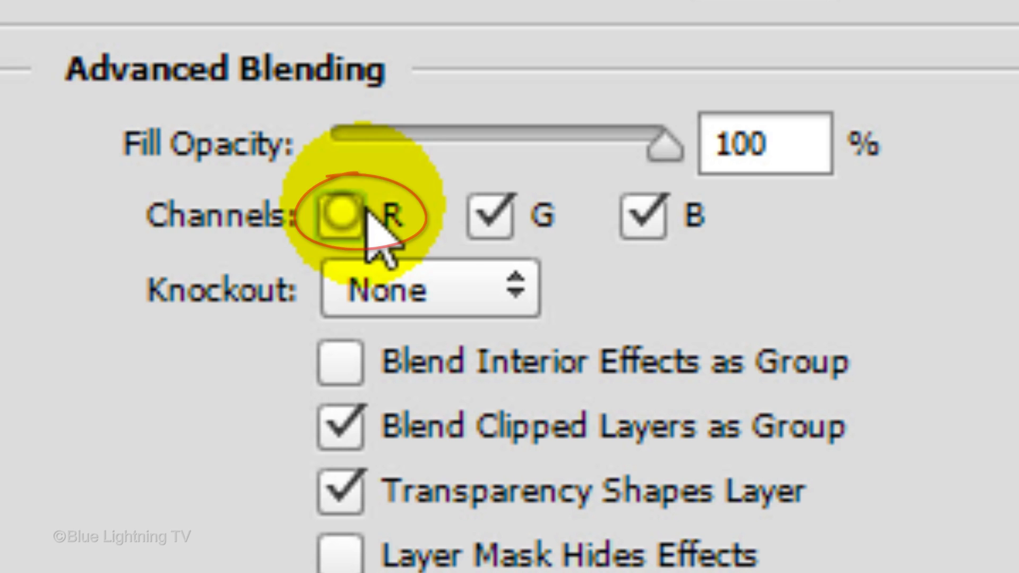
click(650, 213)
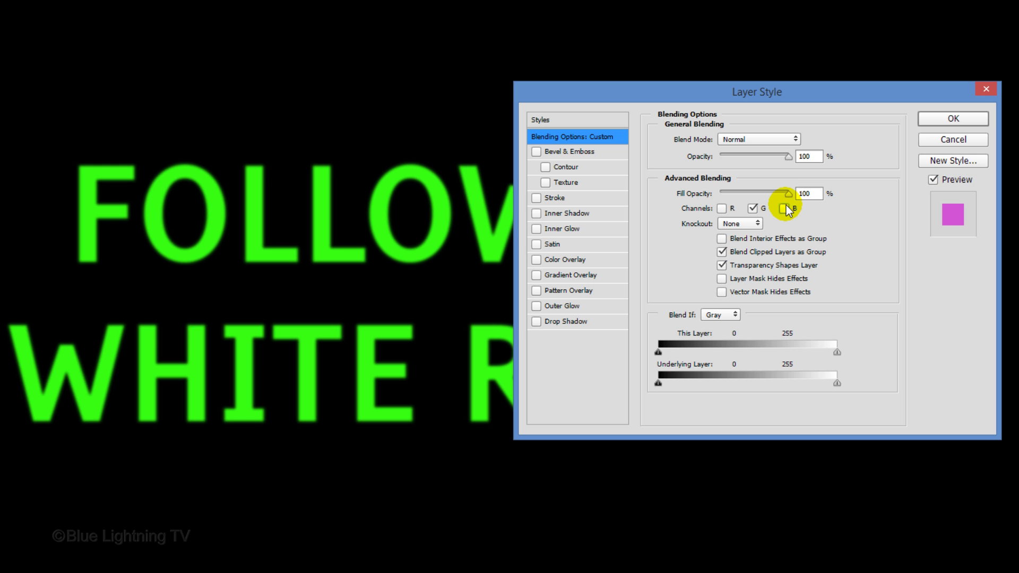
click(939, 121)
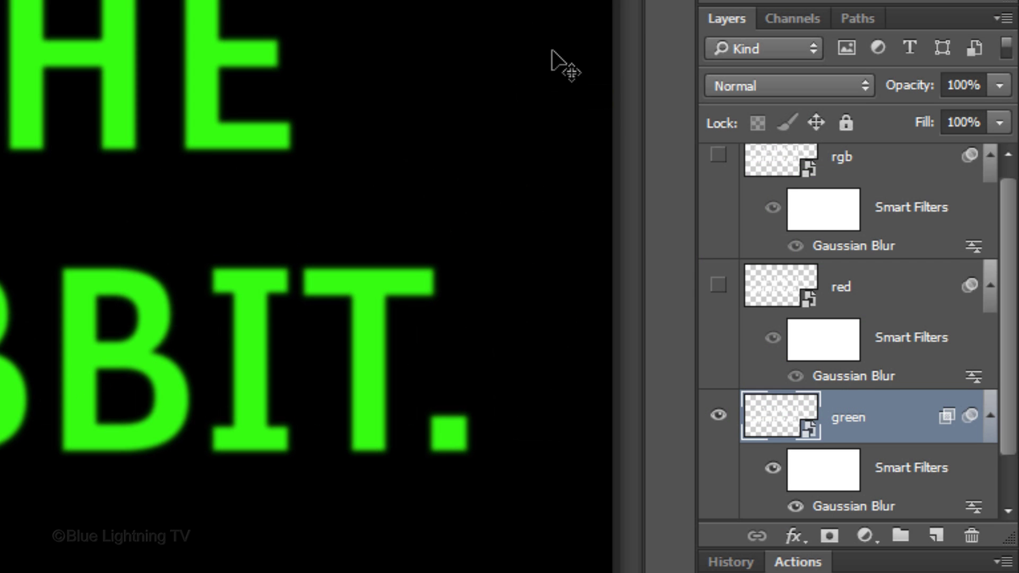
- Show the red layer and uncheck its G and B channels in Advanced Blending
click(718, 286)
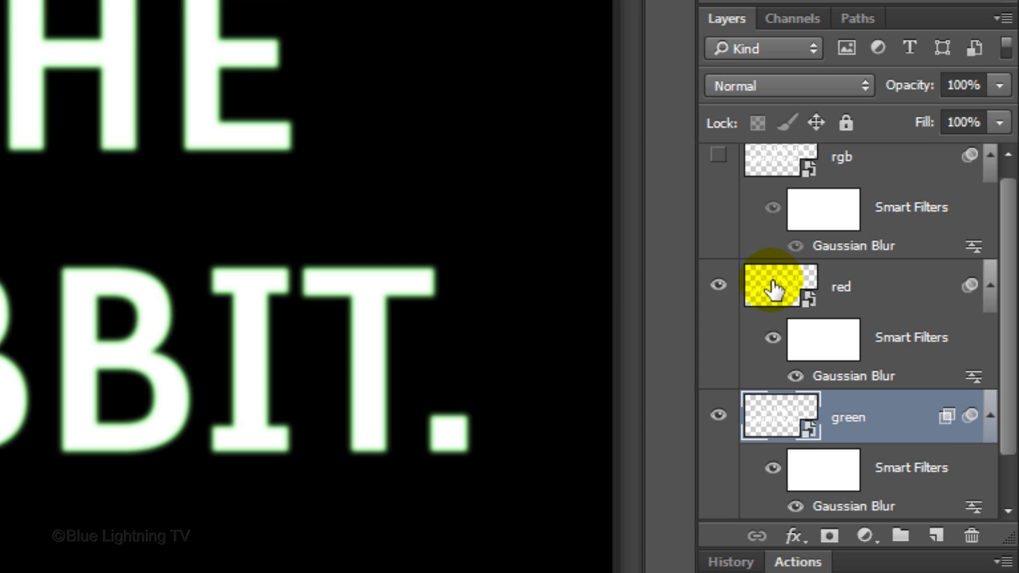
click(774, 289)
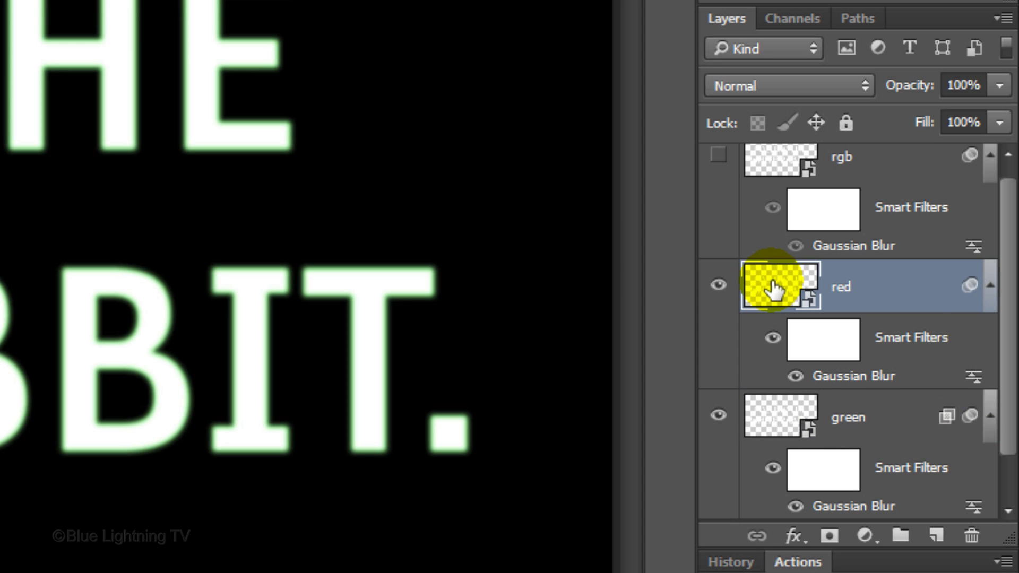
double_click(917, 298)
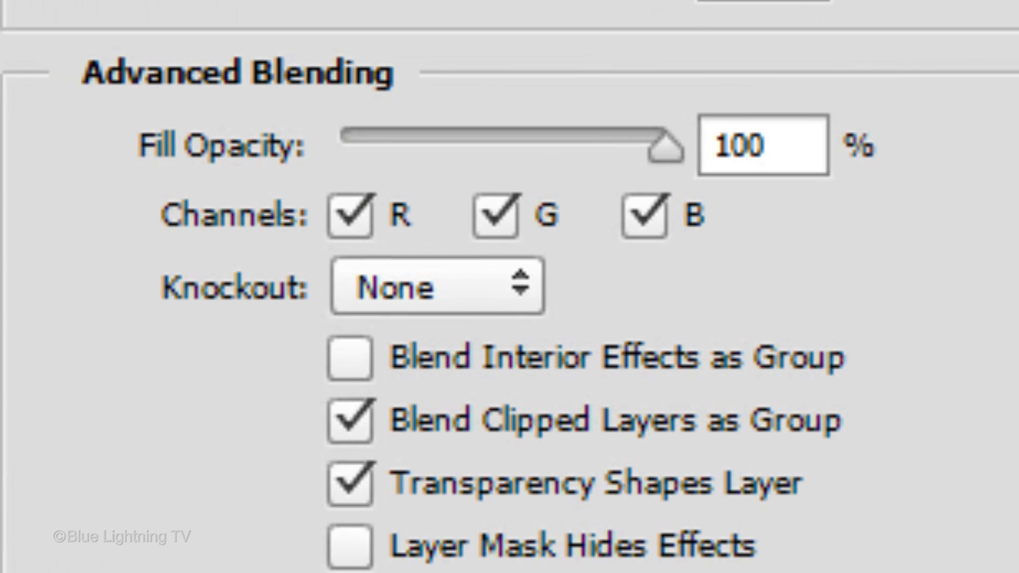
click(491, 218)
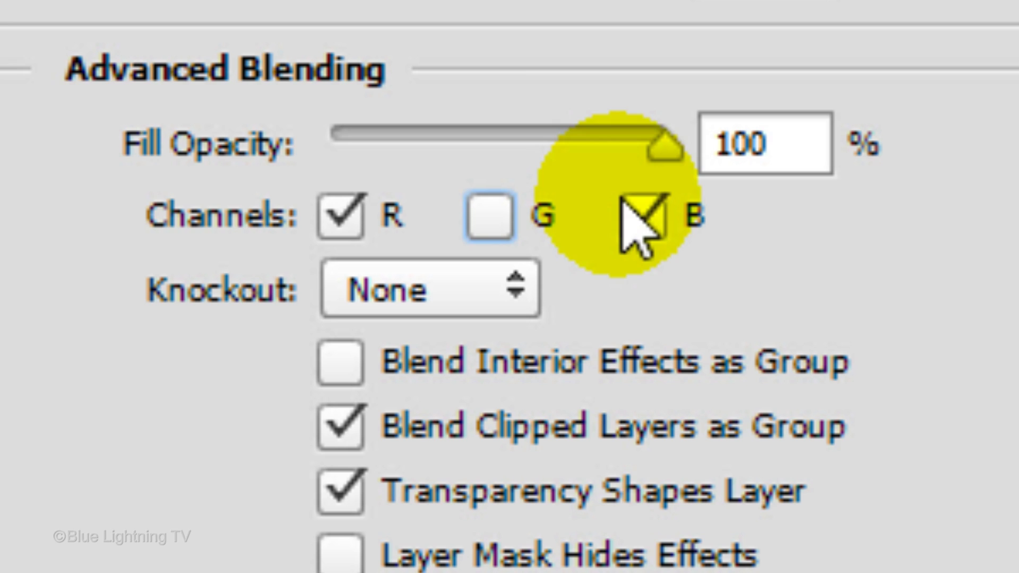
click(633, 210)
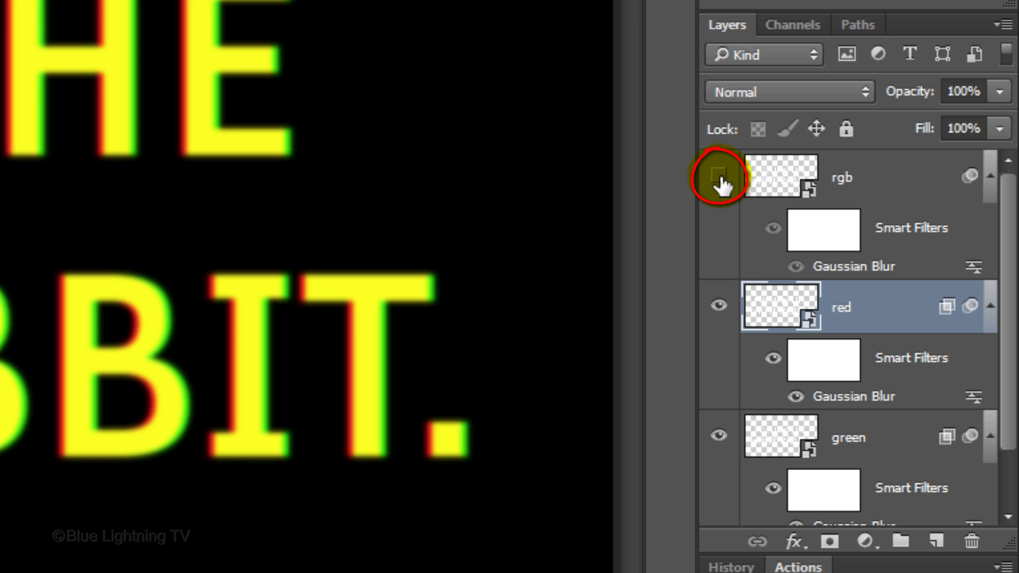
- Show the rgb layer, then duplicate the green layer and move the copy to the top
click(777, 180)
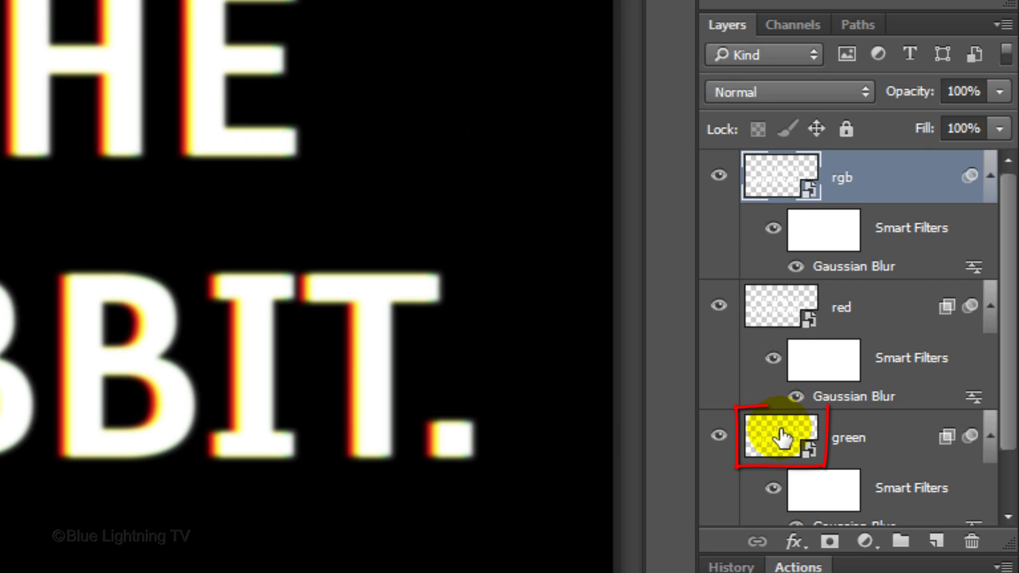
click(782, 438)
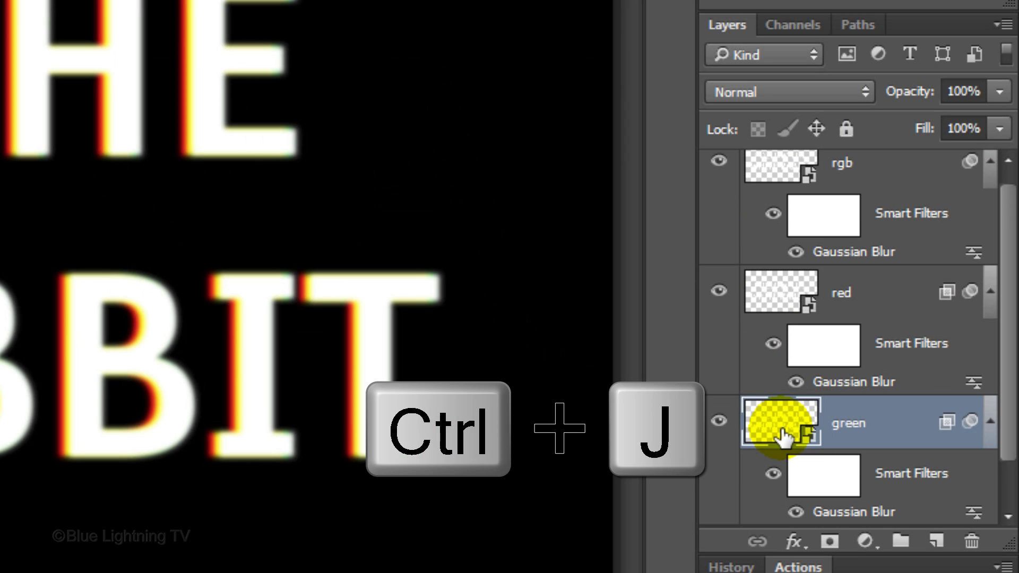
key(ctrl+j)
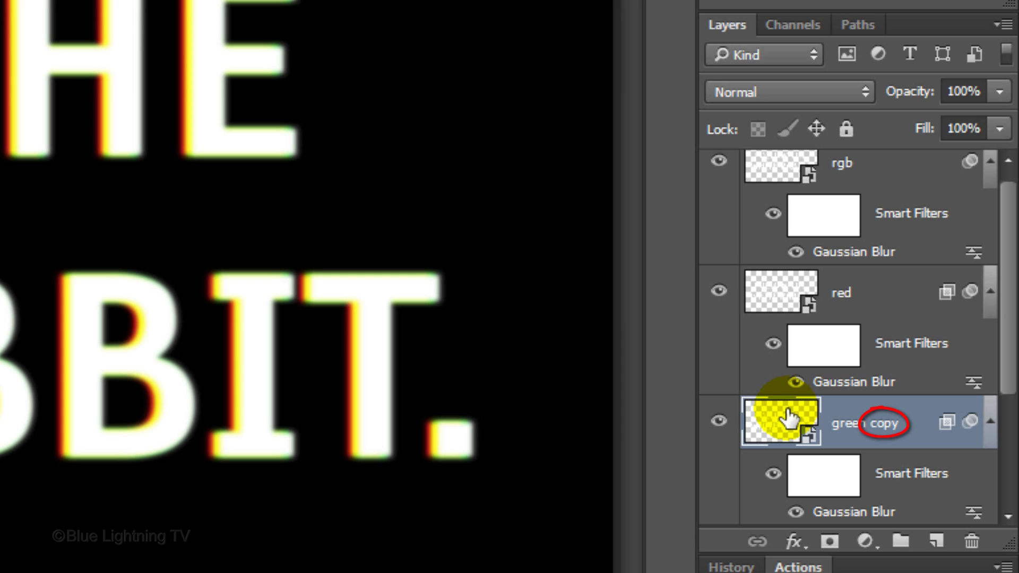
drag(785, 419, 796, 169)
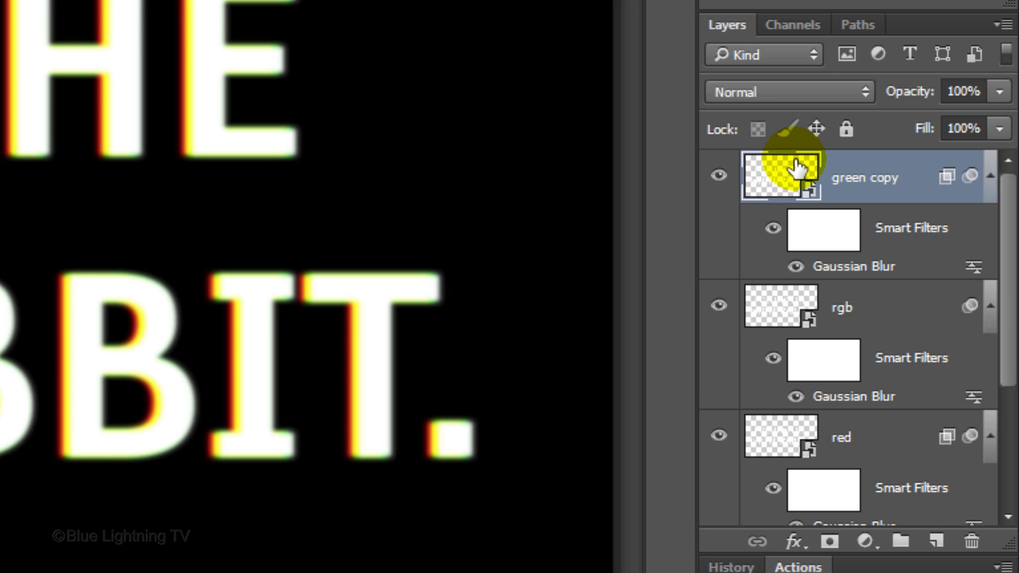
- Group the rgb, red and green layers and name the group 'text'
click(788, 313)
scroll(993, 350, down, 3)
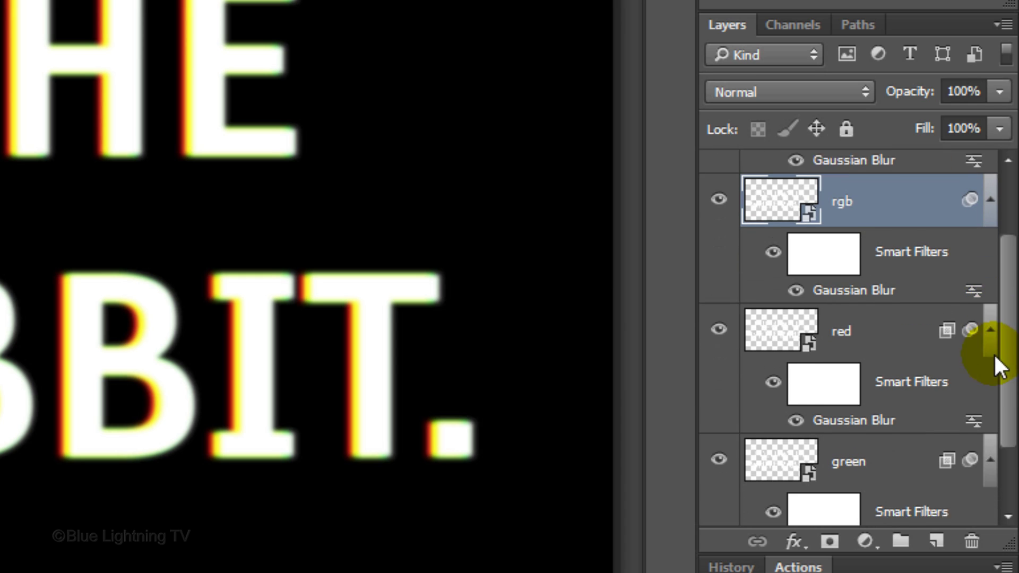
shift+click(800, 440)
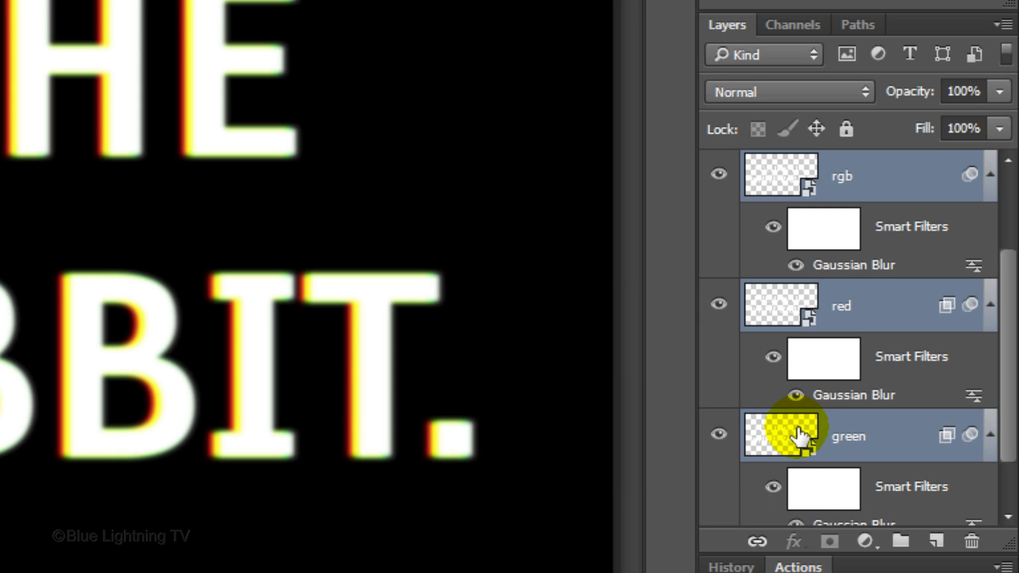
key(ctrl+g)
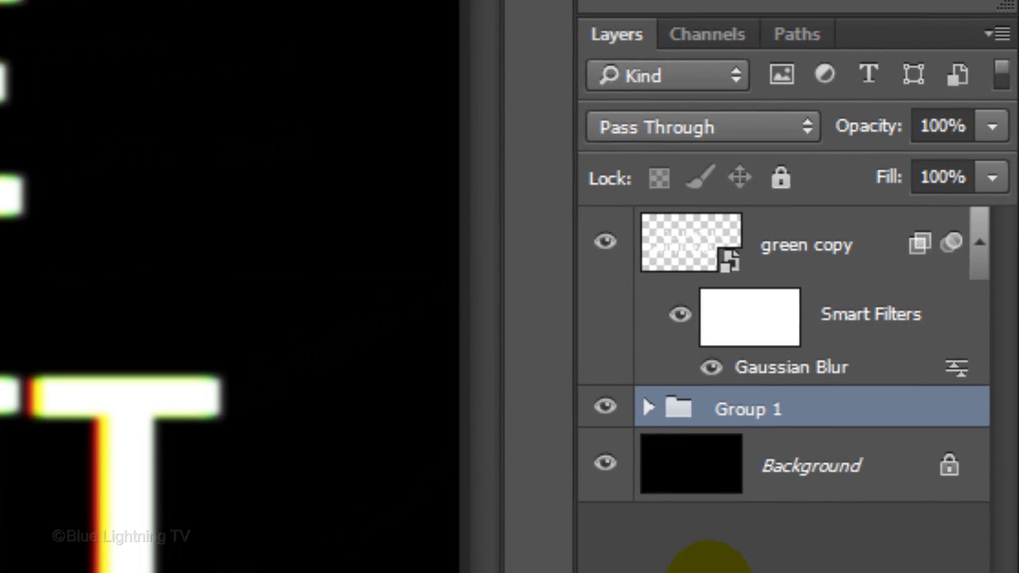
double_click(833, 296)
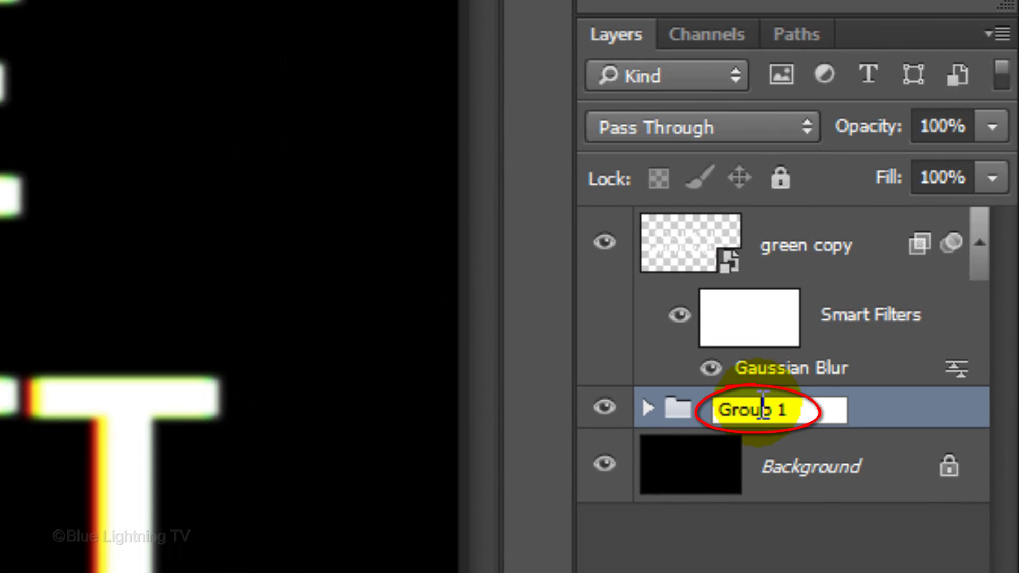
text(text)
key(Return)
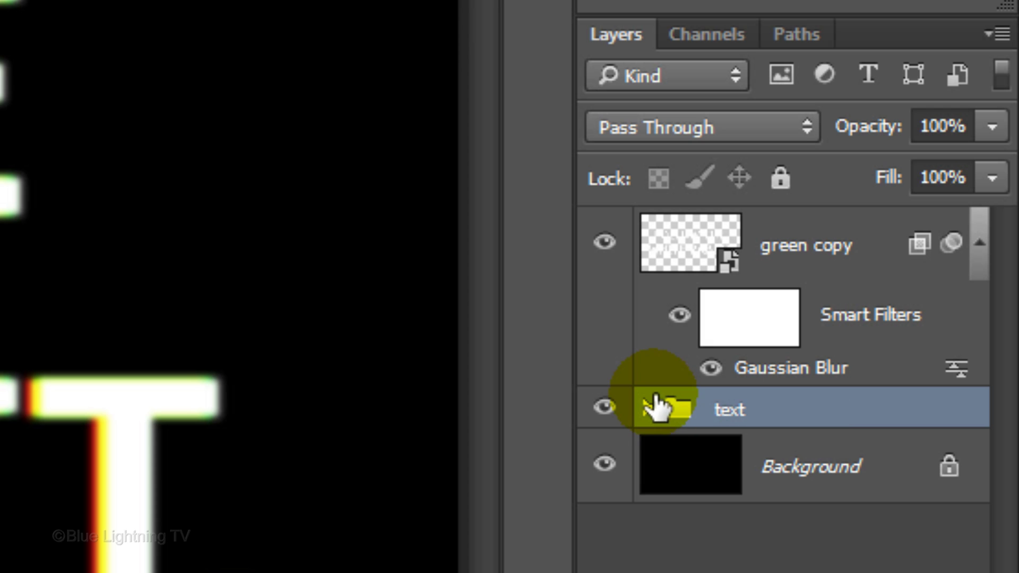
- Change green copy's Gaussian Blur smart filter radius to 10 pixels
click(790, 371)
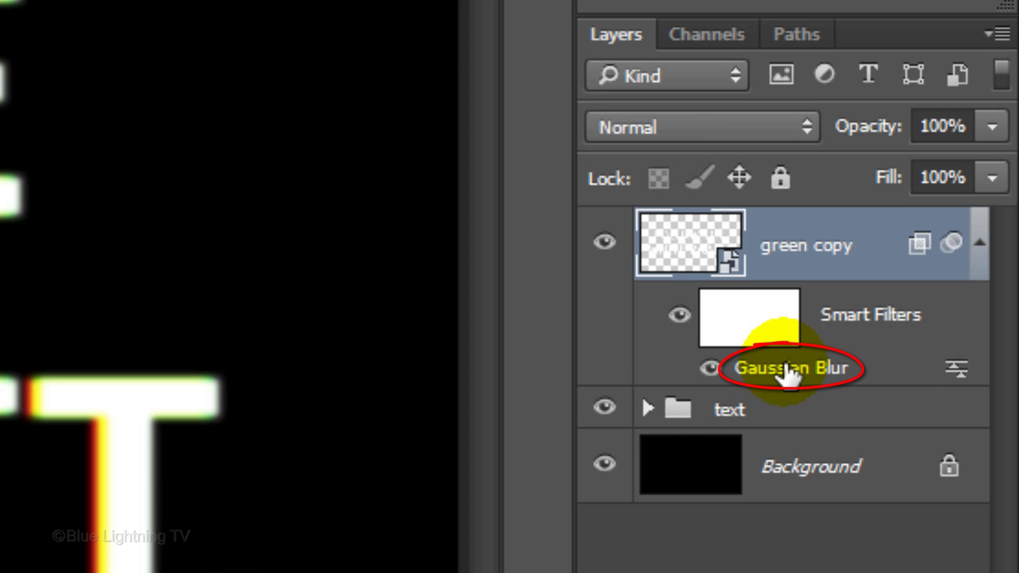
double_click(790, 371)
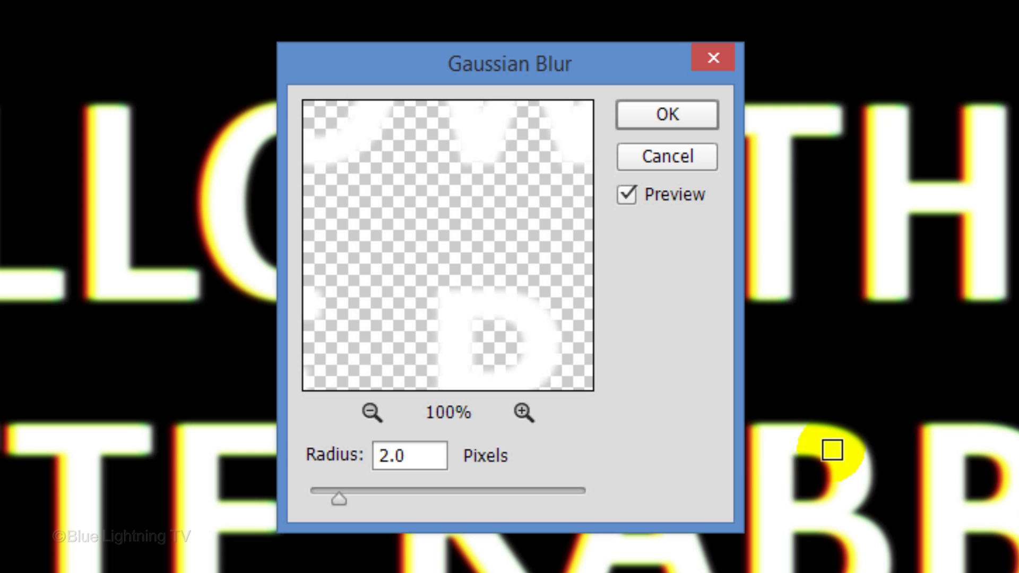
double_click(445, 453)
text(10)
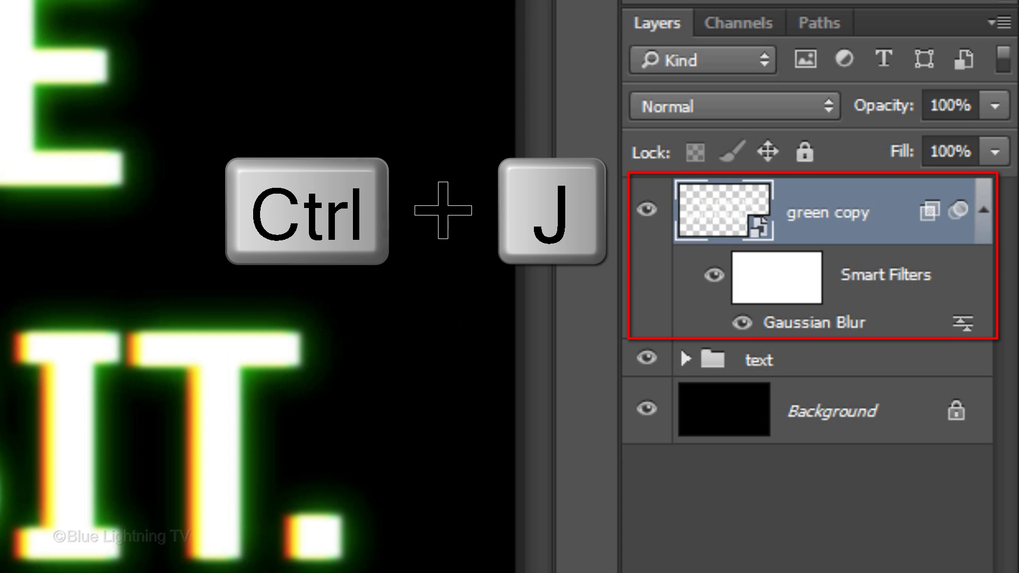
key(ctrl+j)
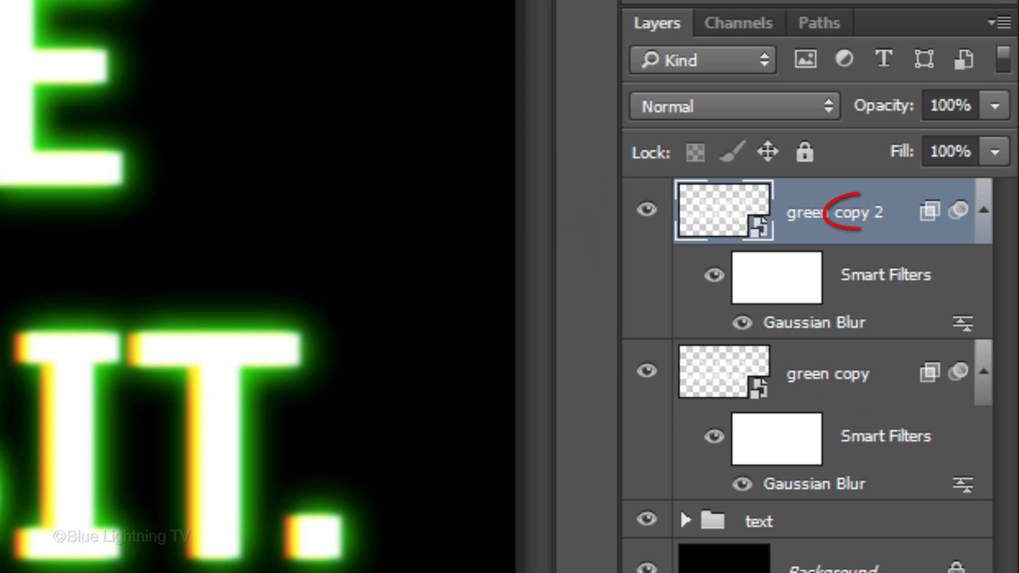
- Duplicate it as green copy 2 and raise that copy's Gaussian Blur radius to 30 pixels
double_click(811, 323)
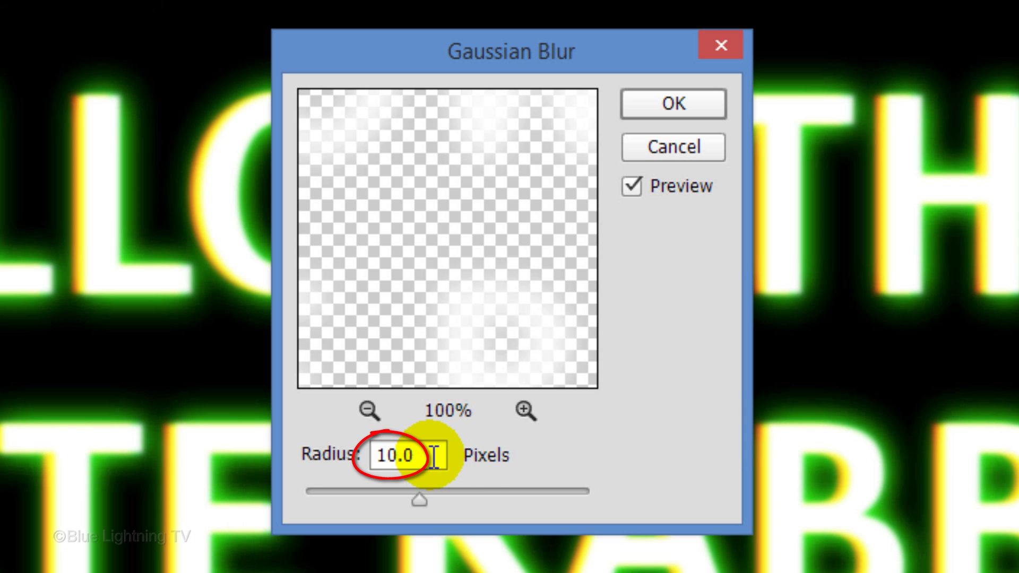
double_click(433, 456)
text(30)
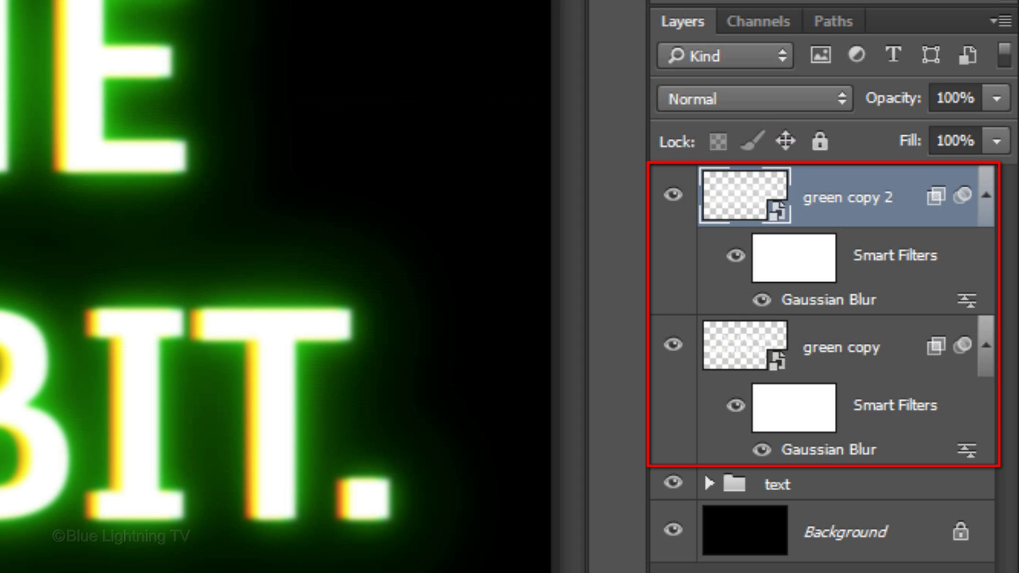
- Group green copy and green copy 2 as 'glows', then add a white-filled Layer 1 above
ctrl+click(752, 353)
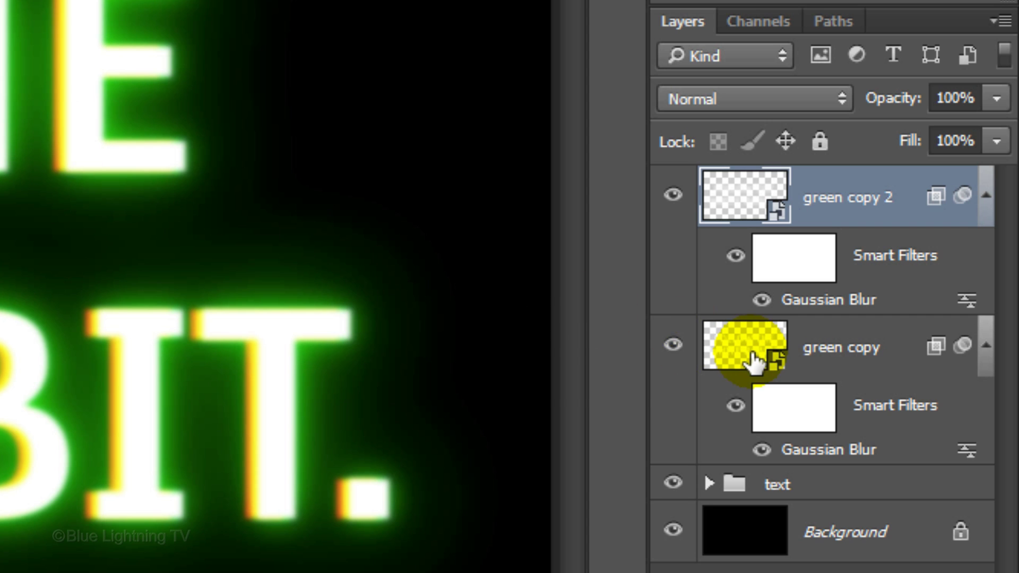
key(shift)
shift+click(753, 357)
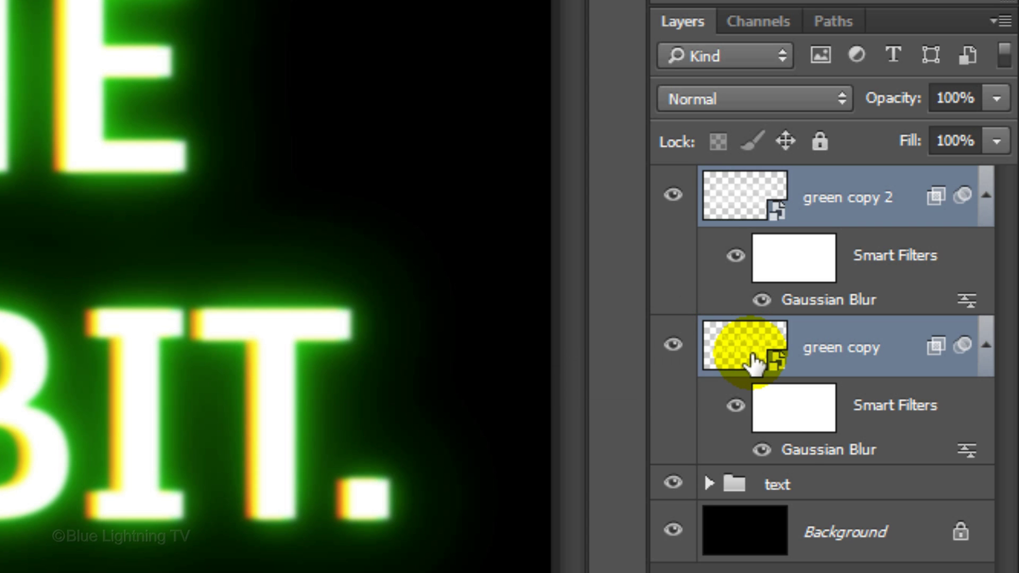
key(ctrl+g)
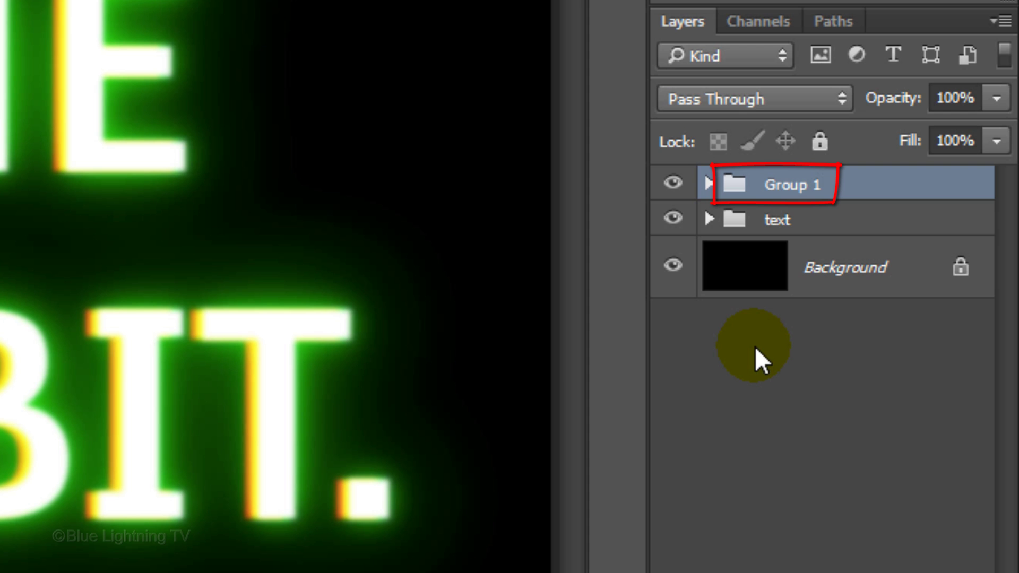
double_click(821, 185)
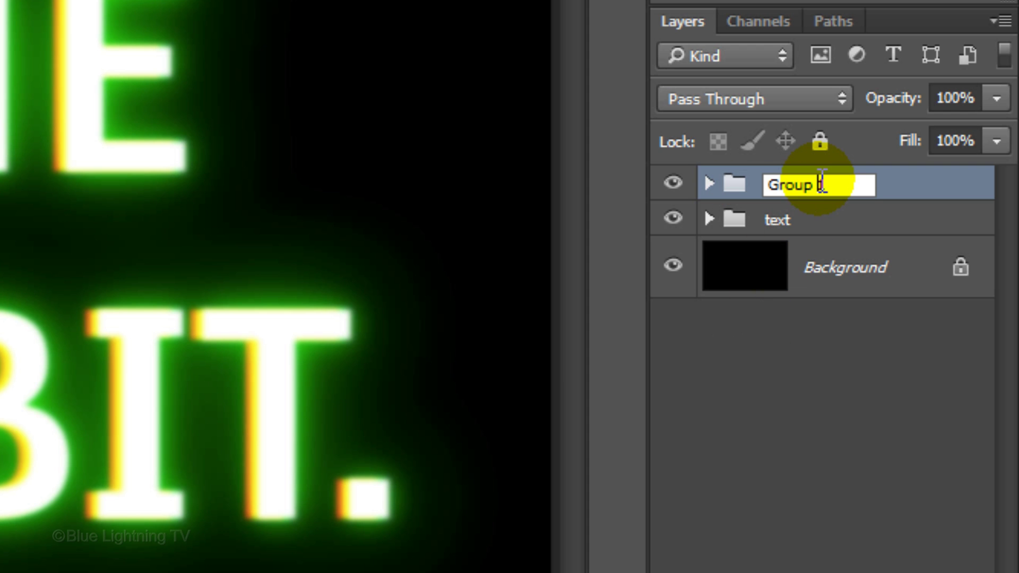
text(glows)
key(Return)
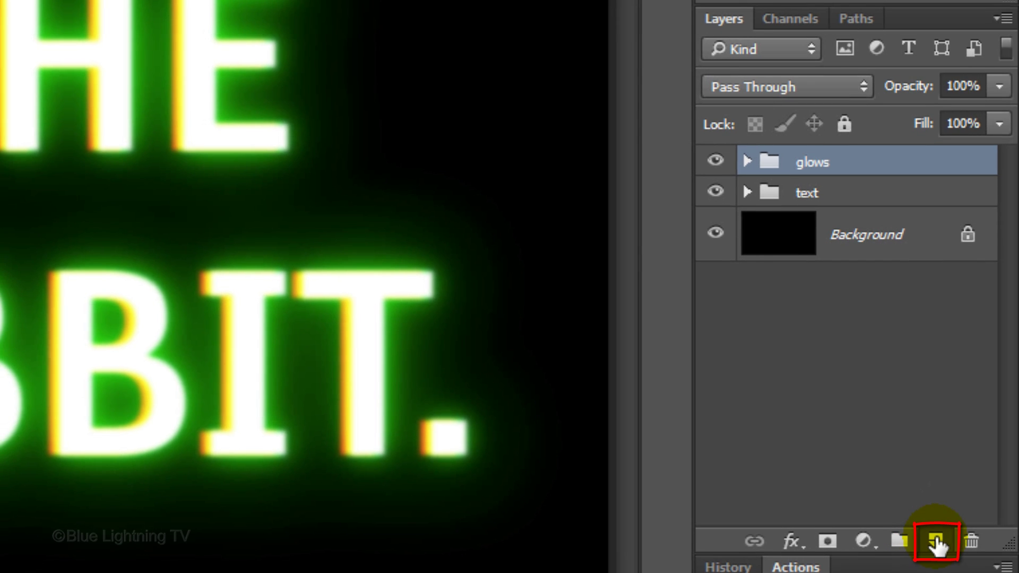
click(936, 542)
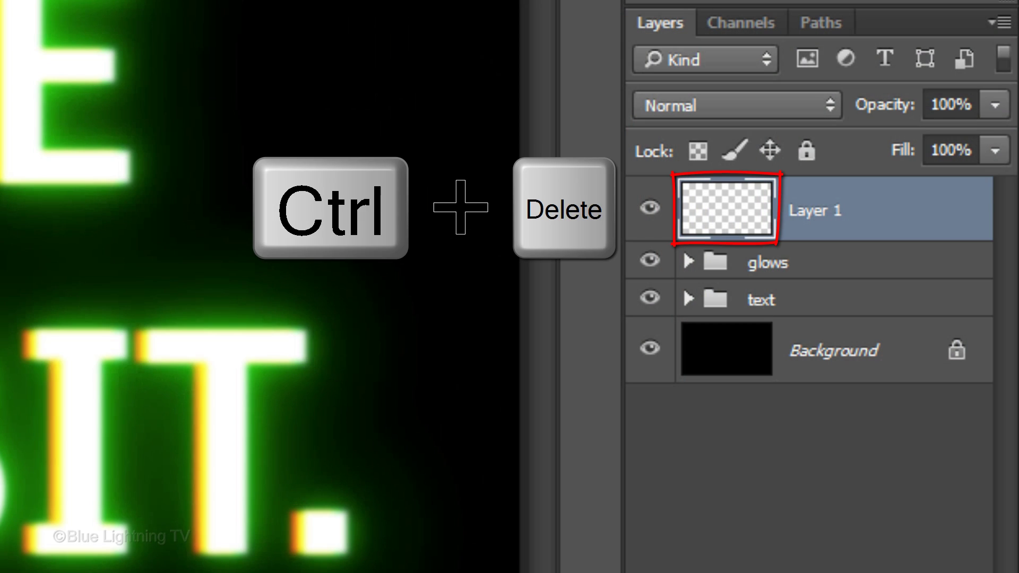
key(ctrl+Delete)
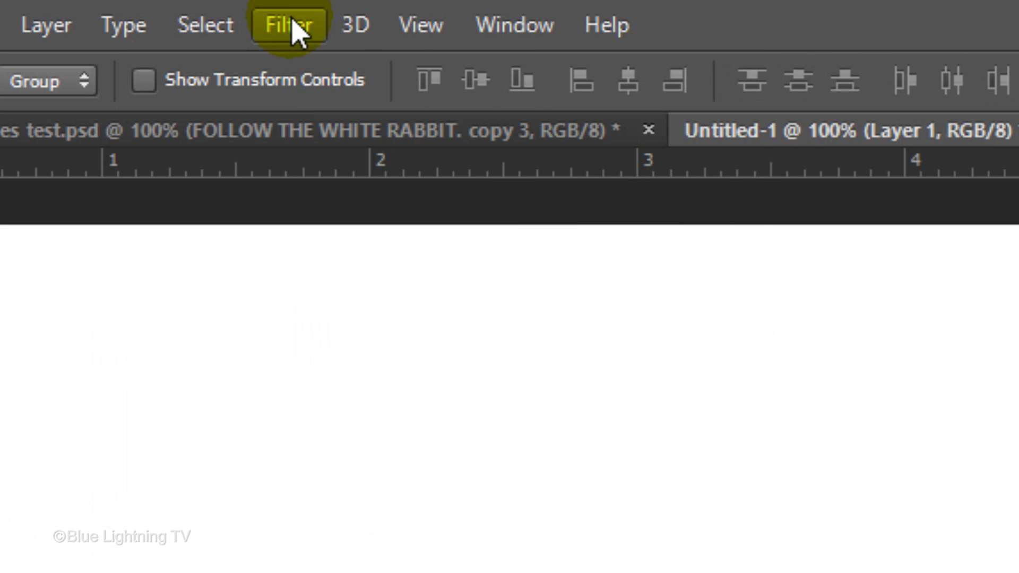
- Apply the Filter Gallery's Sketch Halftone Pattern to Layer 1: Line type, size 2, contrast 50
click(293, 24)
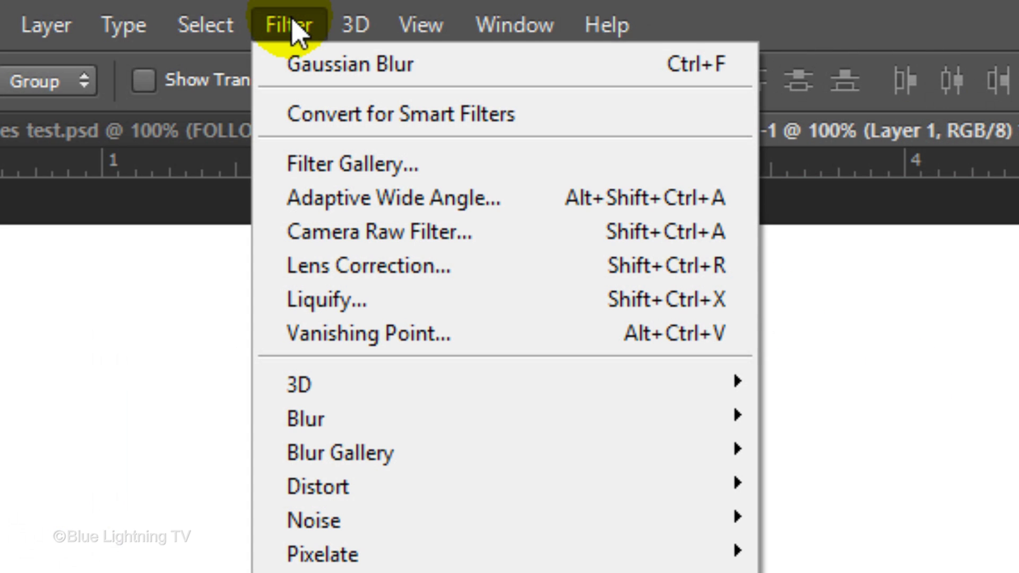
click(329, 166)
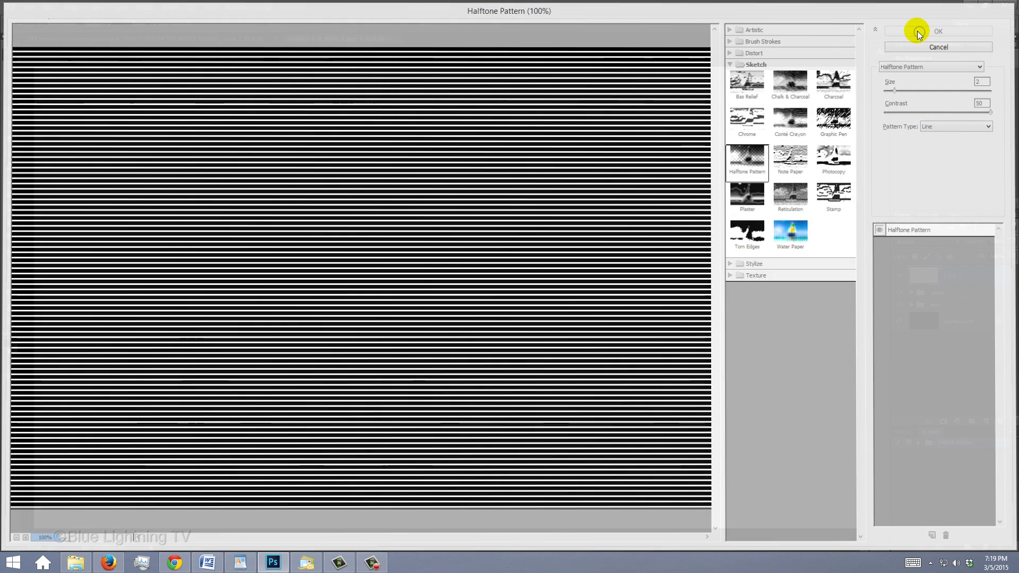
click(920, 30)
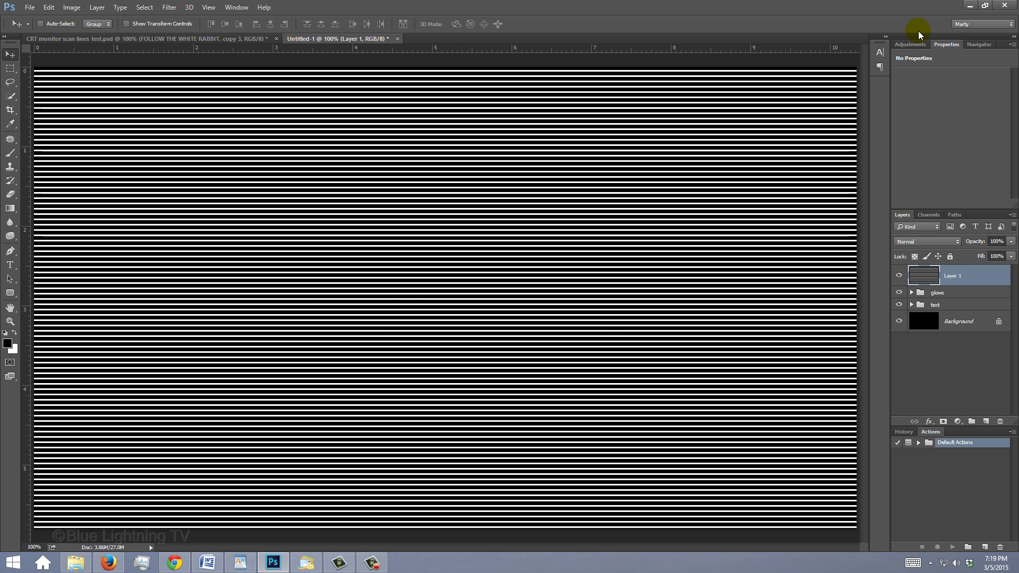
- Scale the scan-line layer to 50% height with Free Transform
key(ctrl+t)
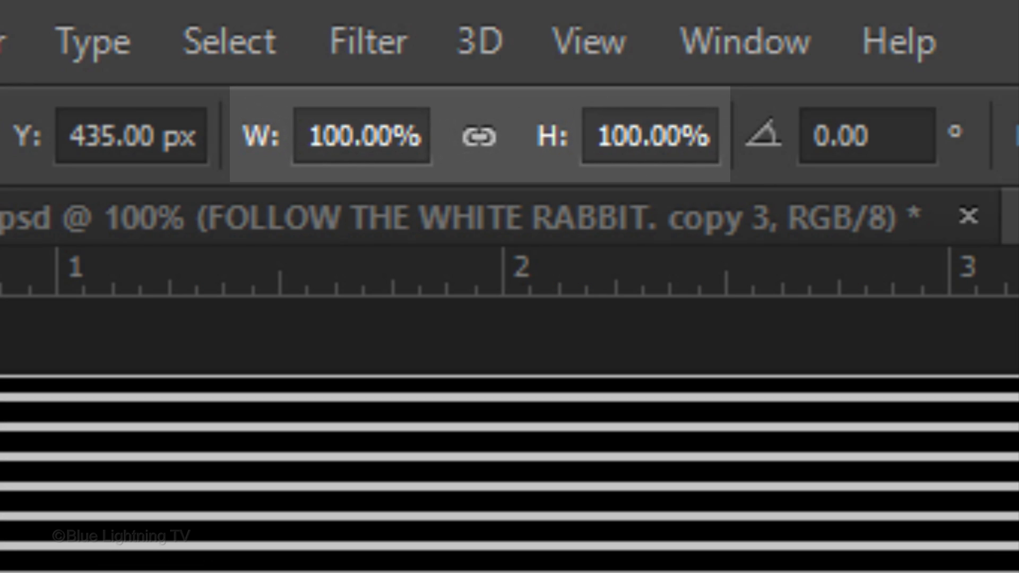
click(710, 130)
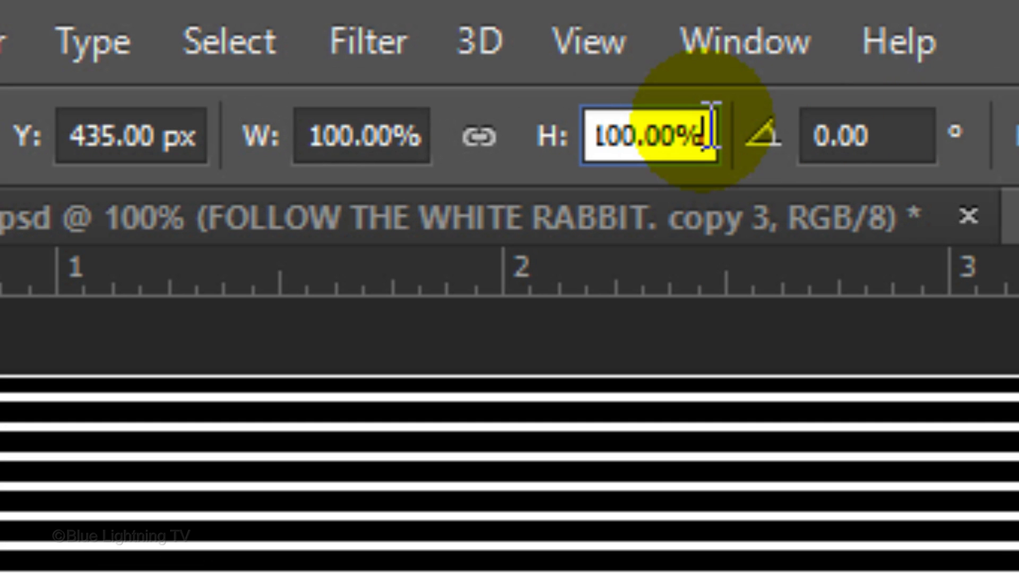
drag(710, 130, 580, 125)
text(50)
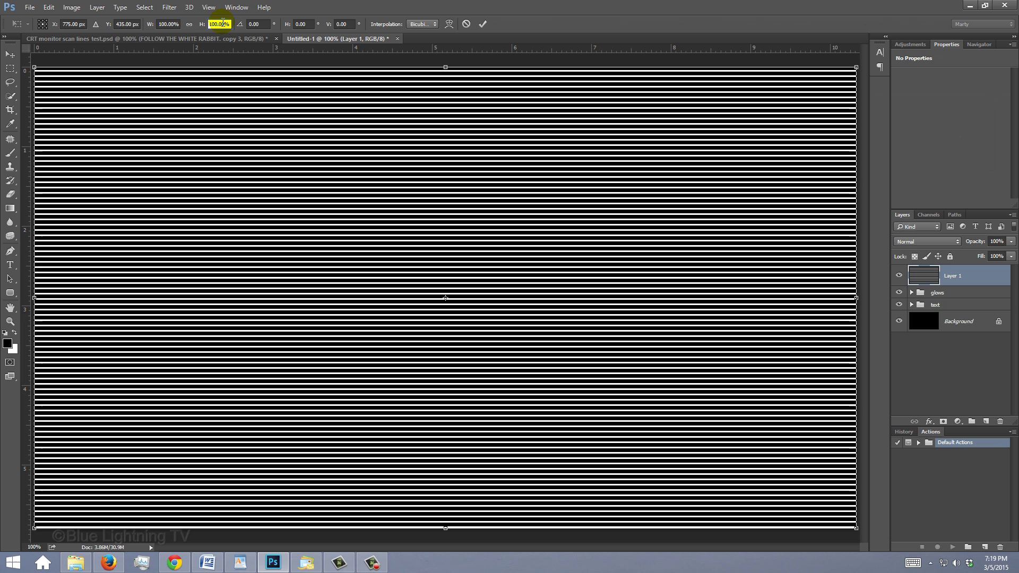
text(50)
key(Return)
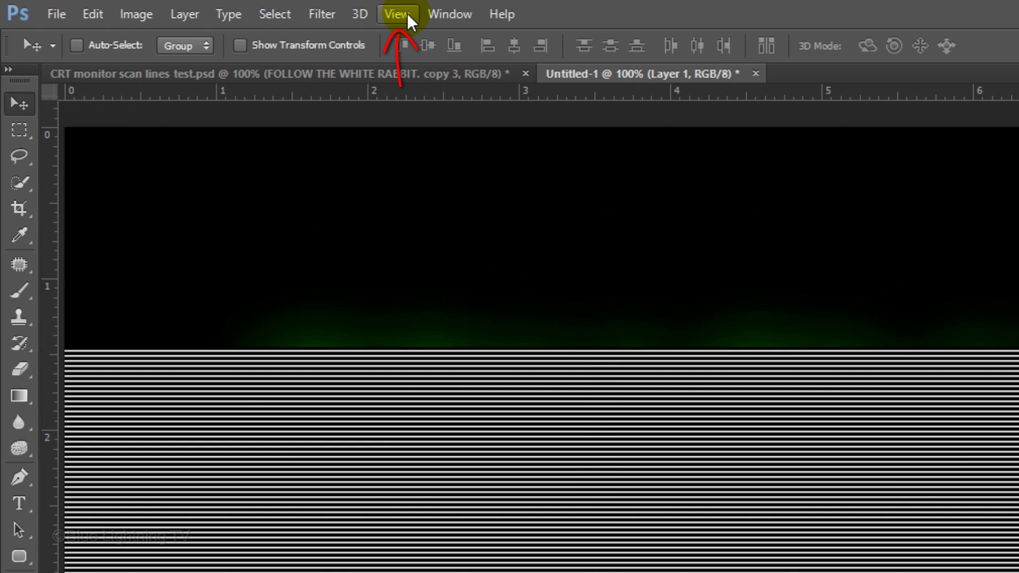
- Move the scan lines to the lower half, duplicate them, and move the copy to the top half
click(407, 14)
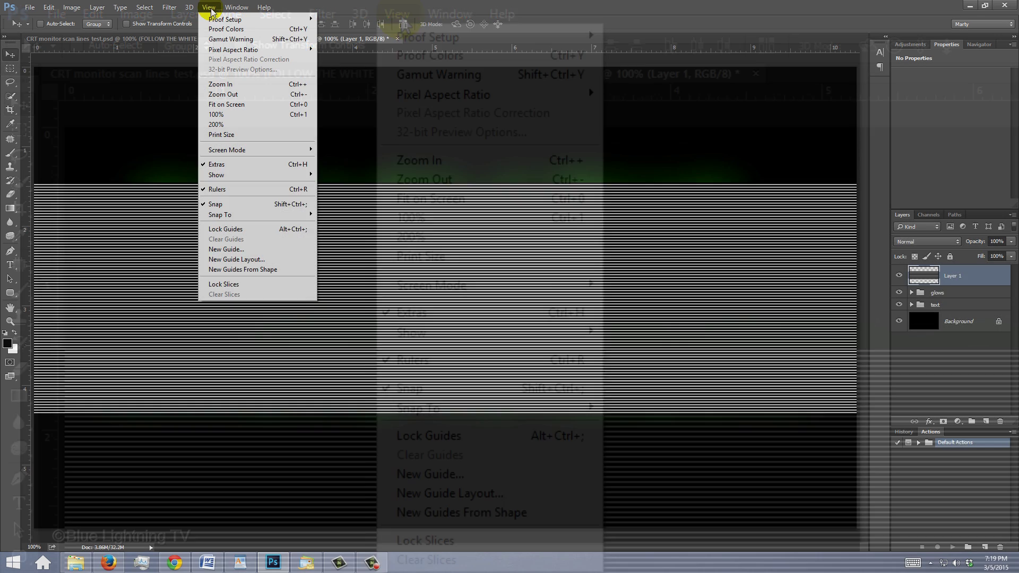
click(400, 14)
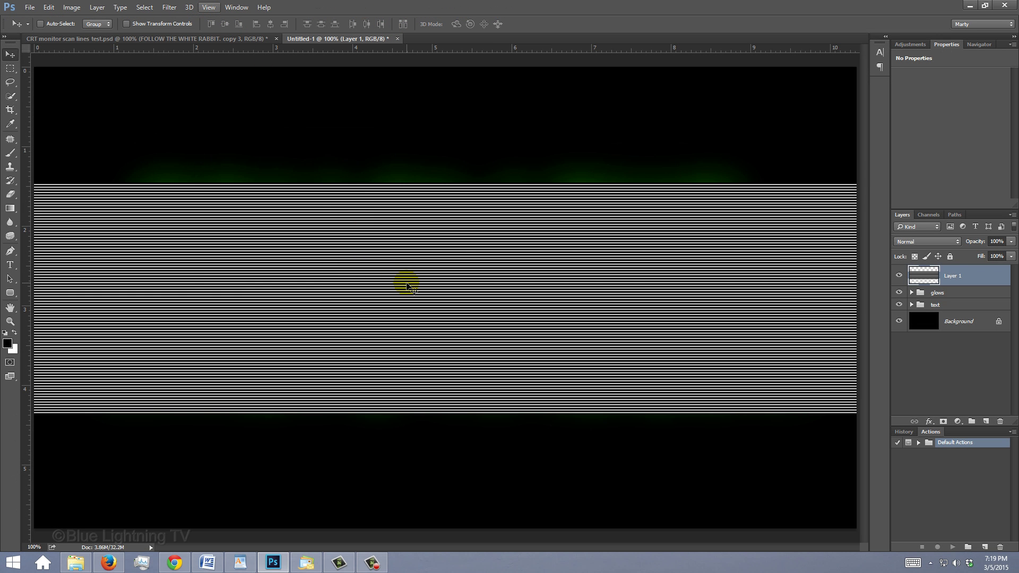
key(shift)
drag(413, 286, 404, 397)
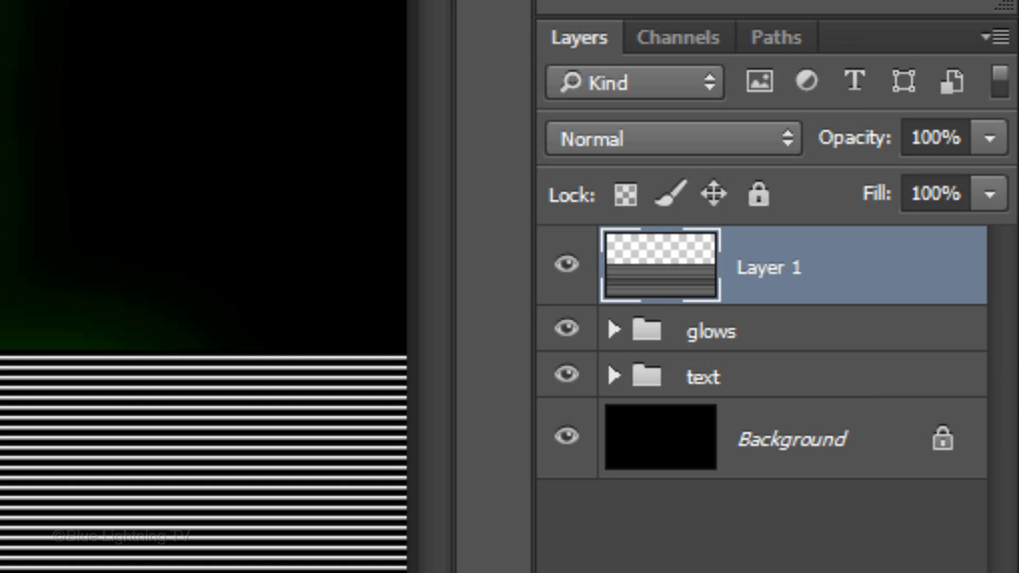
key(ctrl+j)
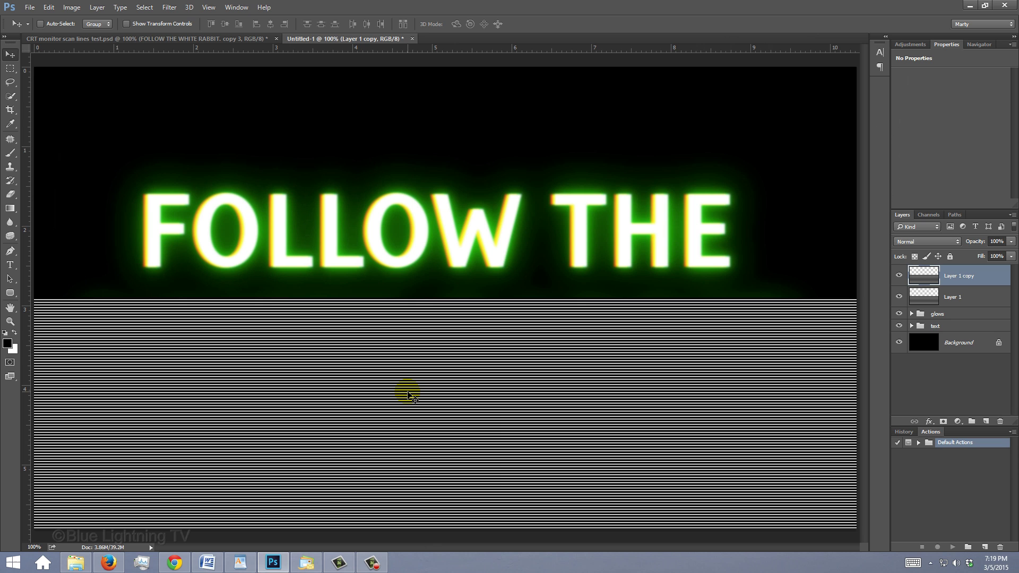
drag(409, 395, 394, 165)
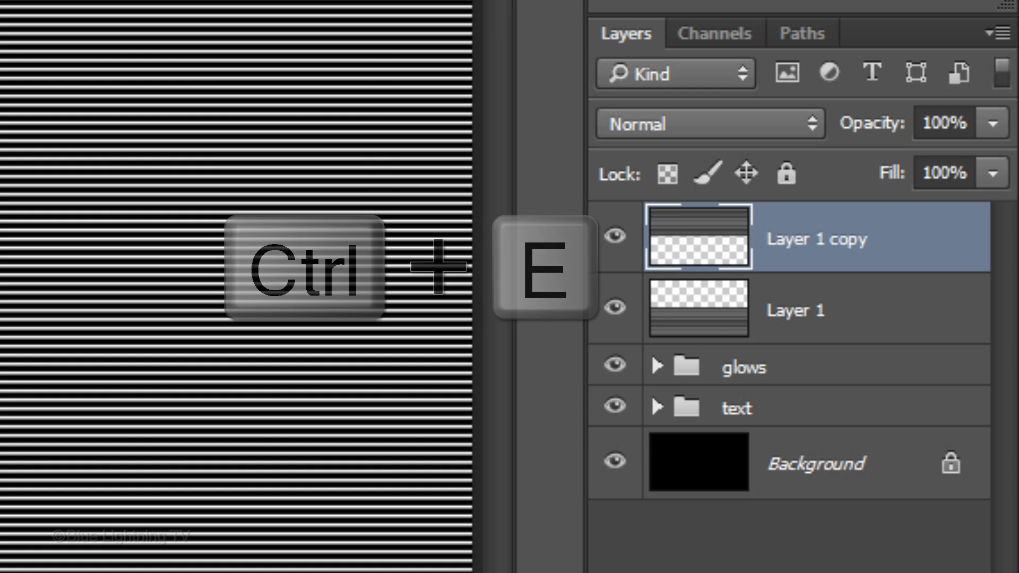
- Merge the two scan-line layers into Layer 1 and set it to Soft Light
key(ctrl+e)
click(639, 120)
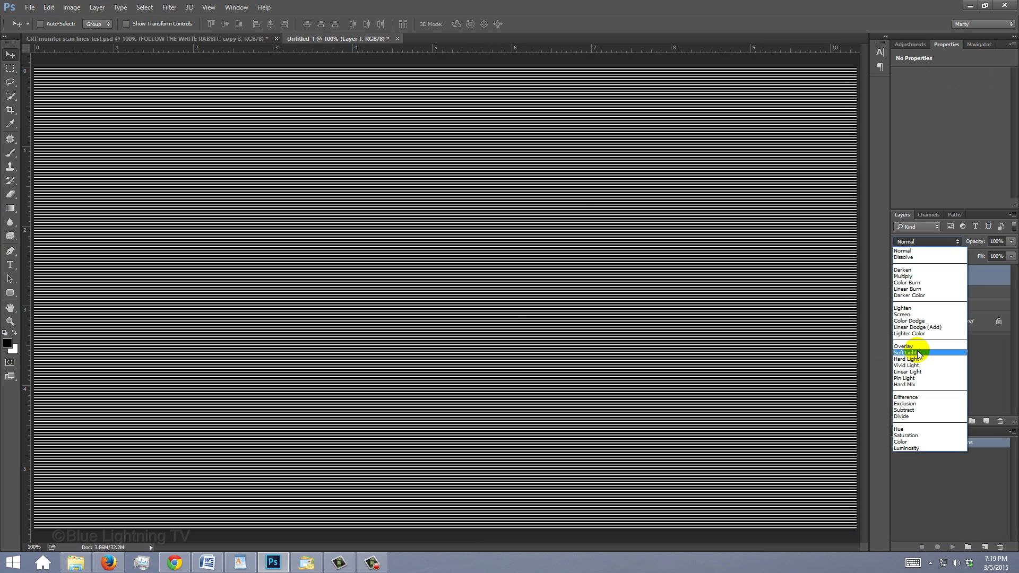
click(684, 499)
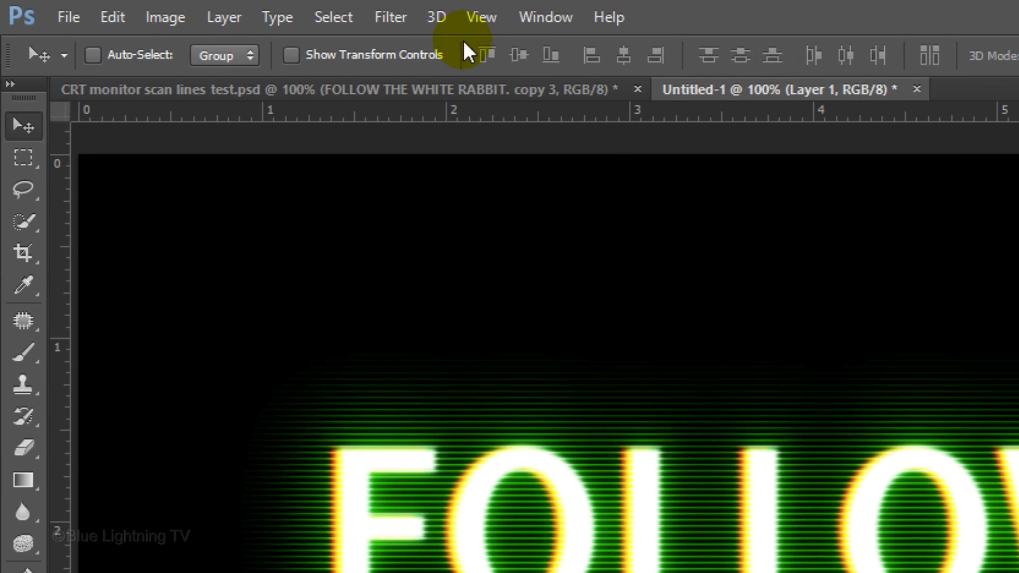
- Apply a 0.5-pixel Gaussian Blur to the merged scan lines
click(390, 16)
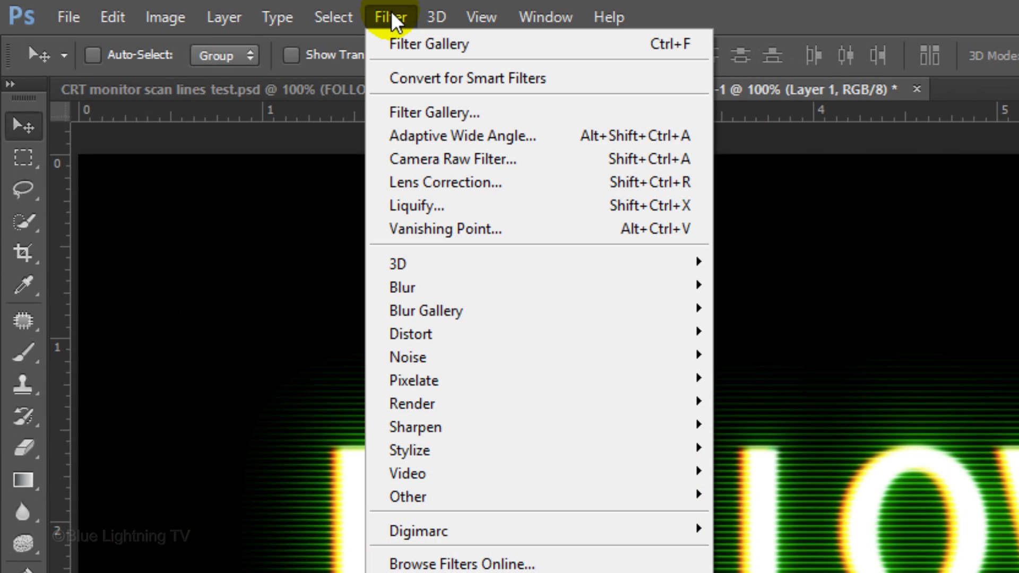
mouse_move(425, 282)
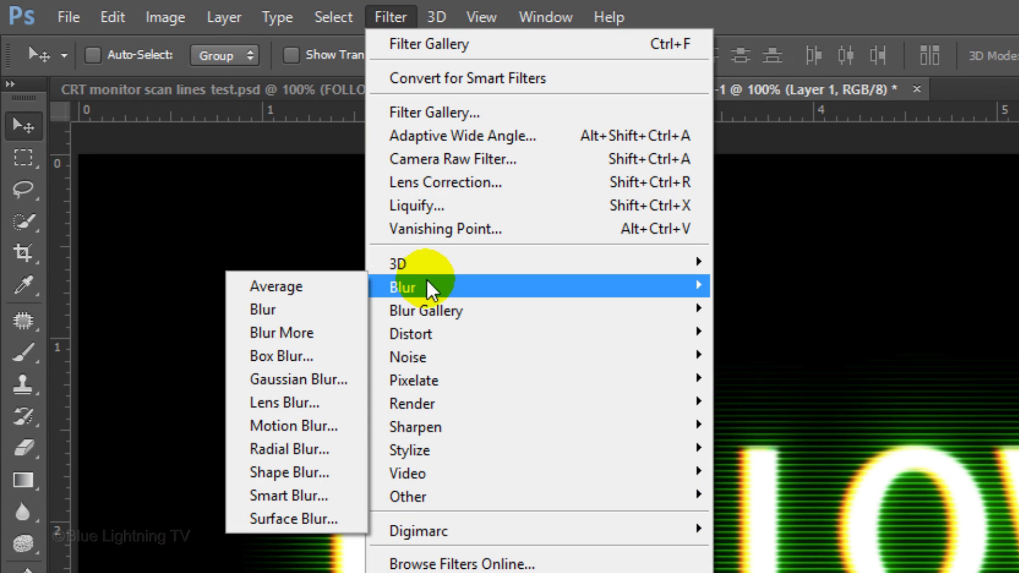
click(322, 378)
text(.5)
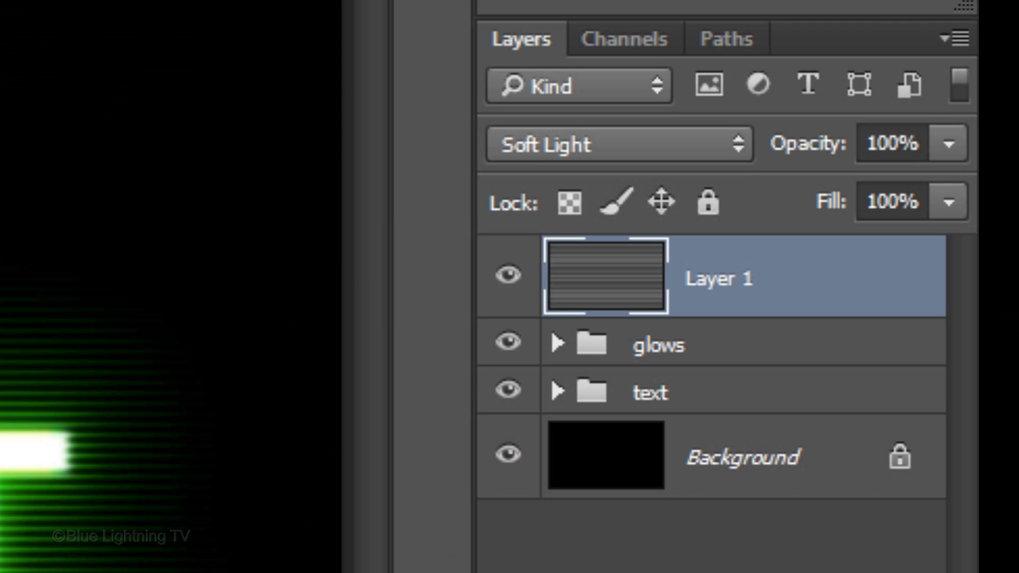
- Duplicate the scan lines as a Subtract copy at 25% opacity, masked to the Alpha 1 text
key(ctrl+j)
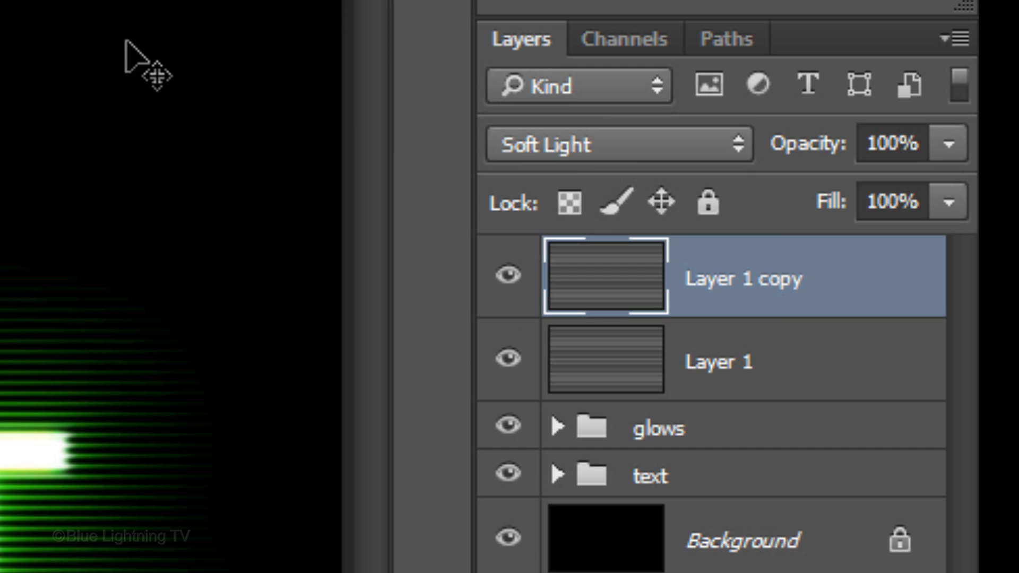
click(592, 158)
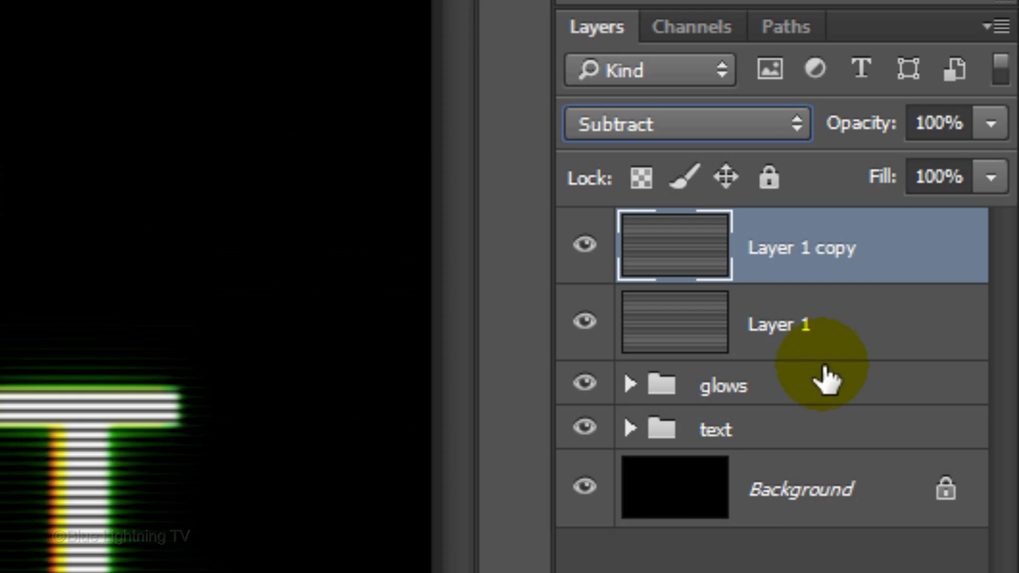
click(956, 123)
text(25)
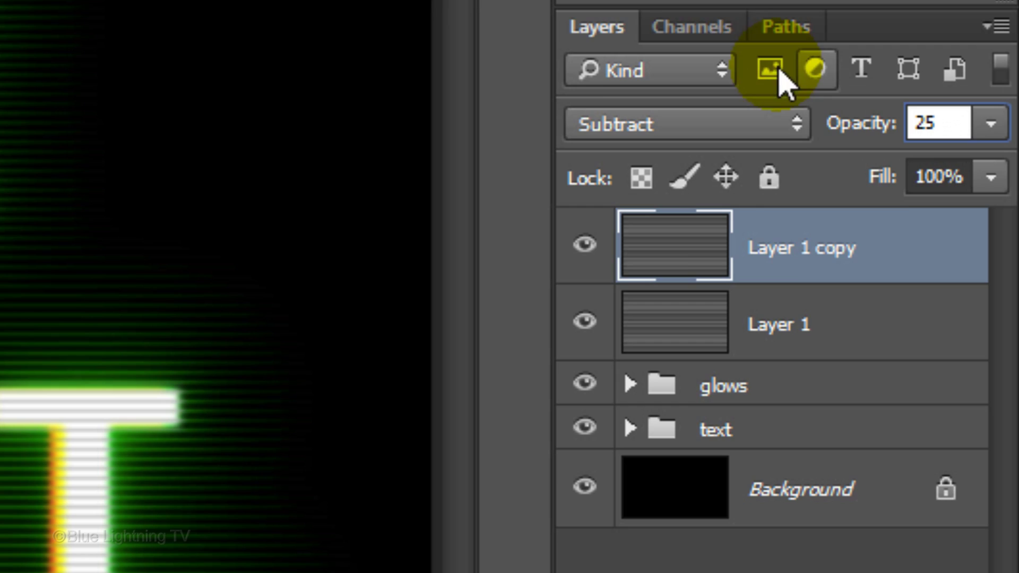
click(713, 32)
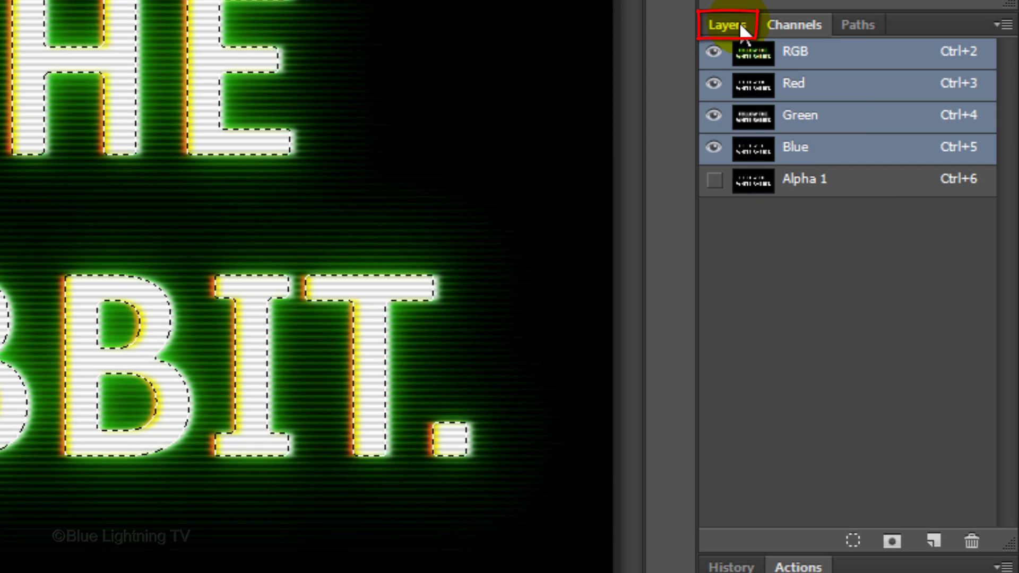
click(740, 22)
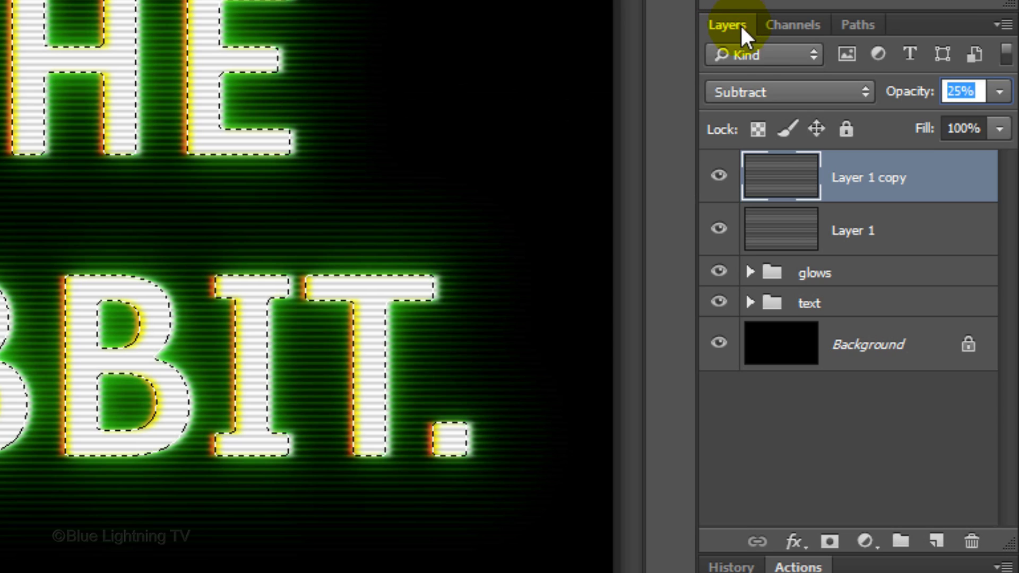
click(826, 544)
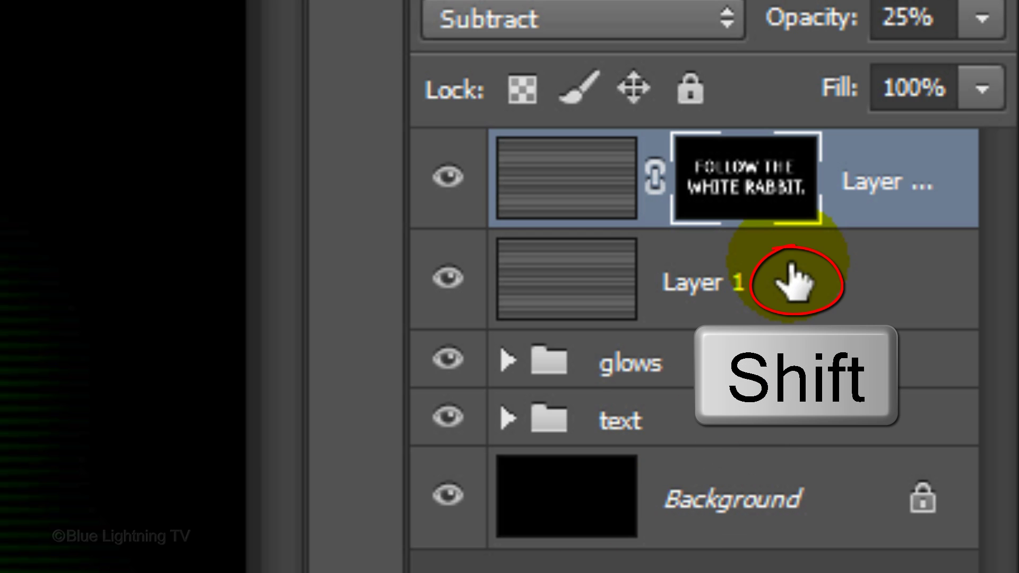
- Group the copy with Layer 1 into a group named 'scanlines'
shift+click(794, 286)
key(ctrl+g)
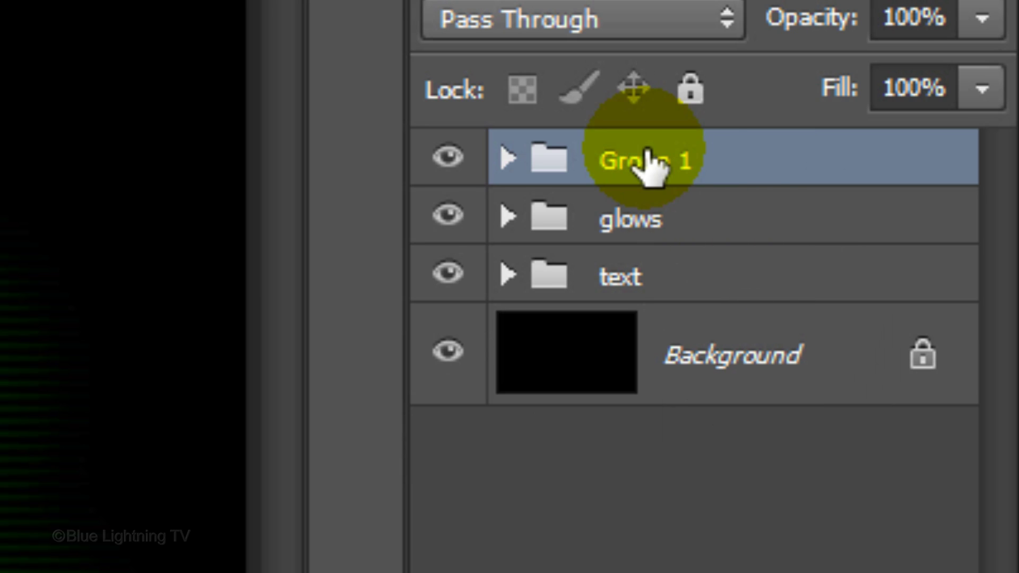
double_click(647, 159)
text(scan)
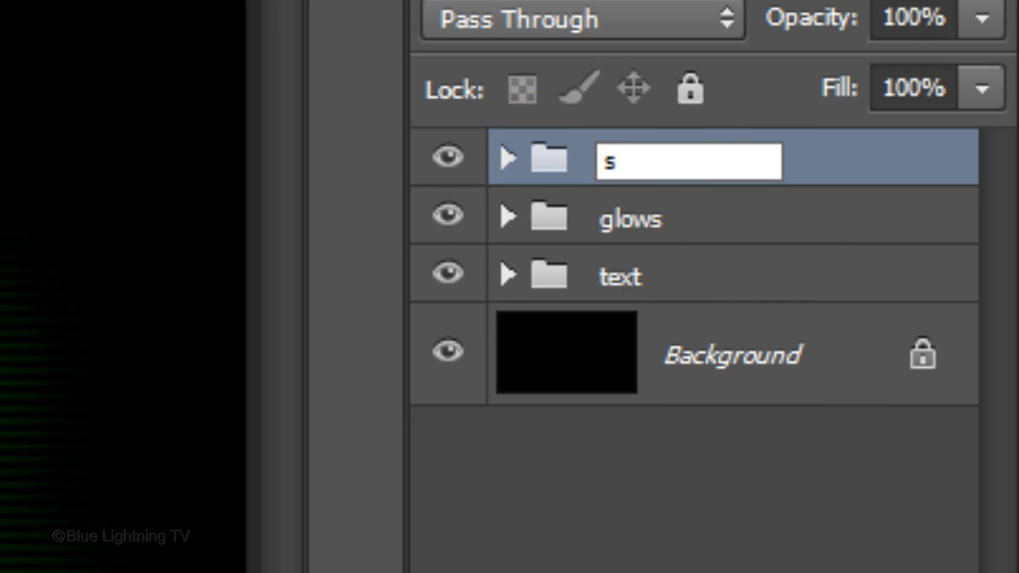
text(lines)
key(Return)
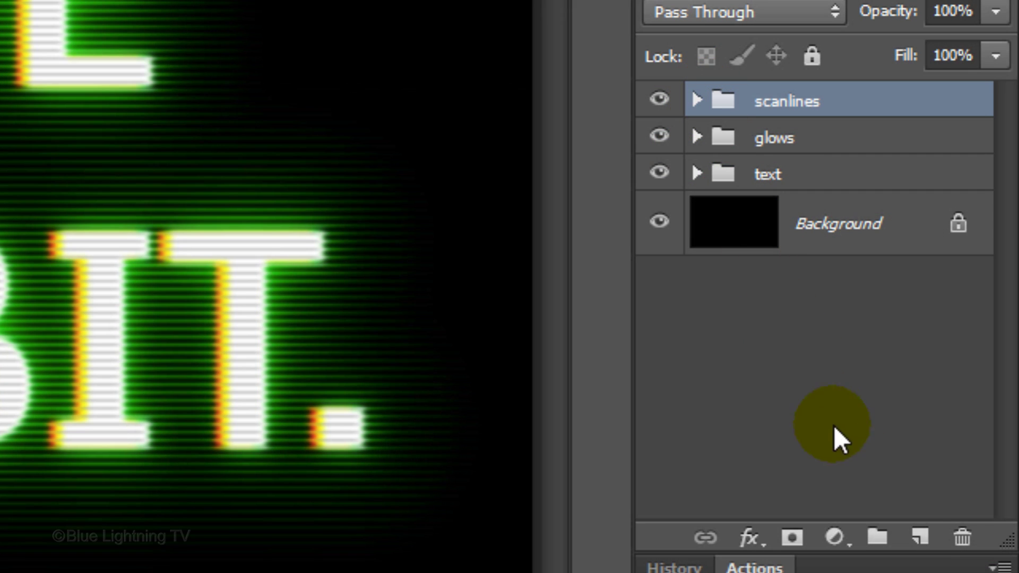
- Add a new Layer 2 filled with bright green #5AFF00
click(921, 538)
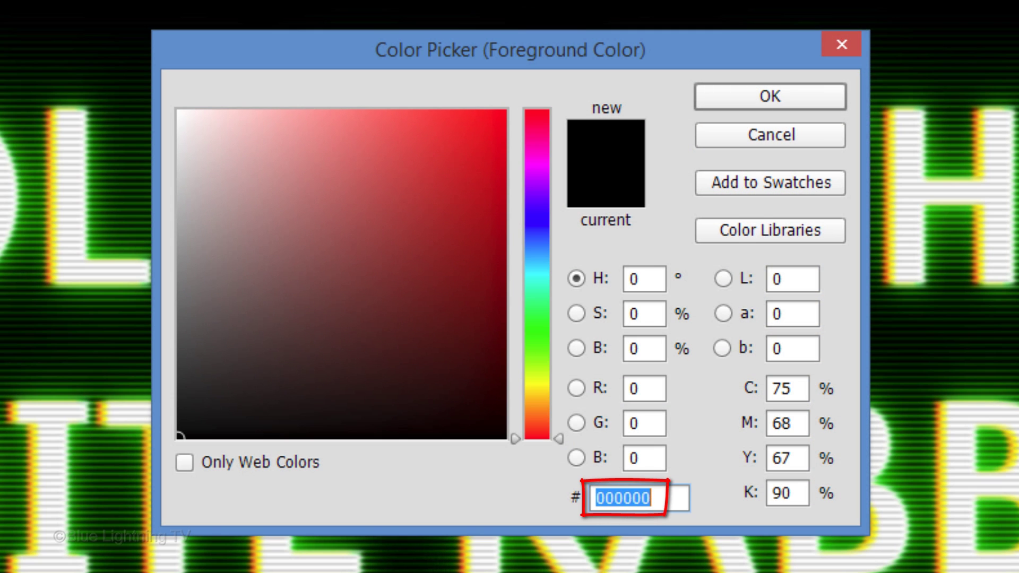
text(5AFF)
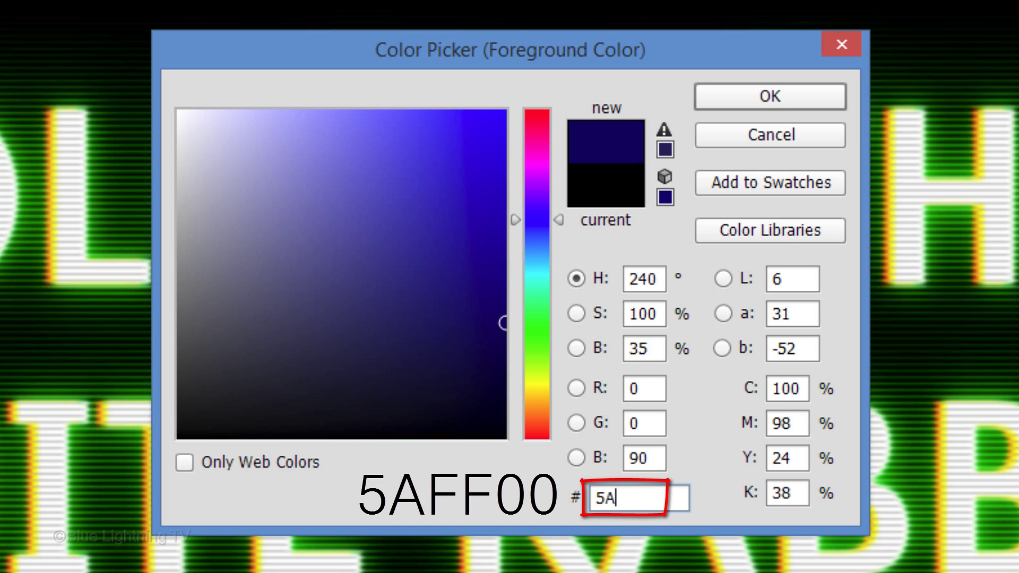
text(00)
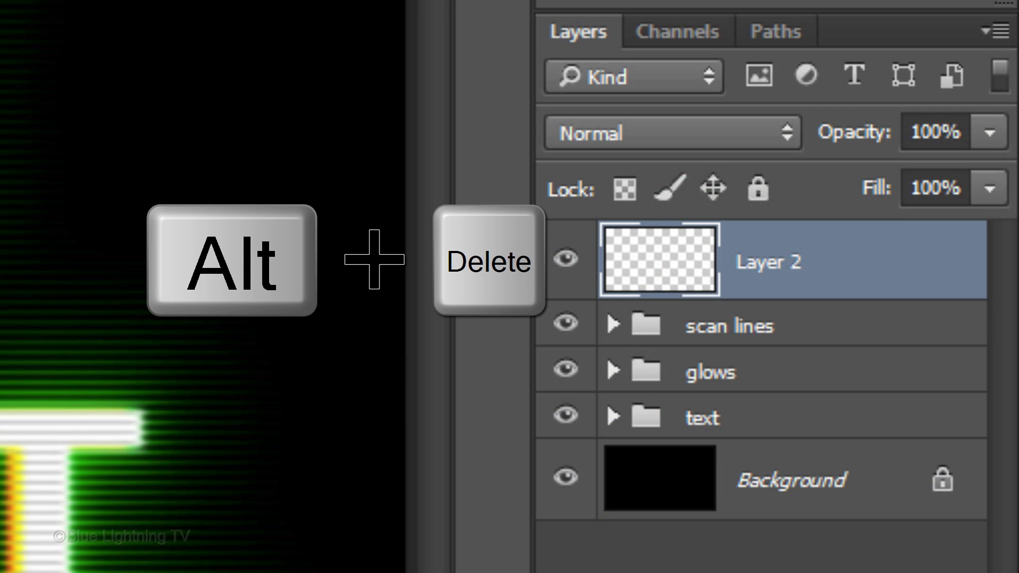
key(alt+Delete)
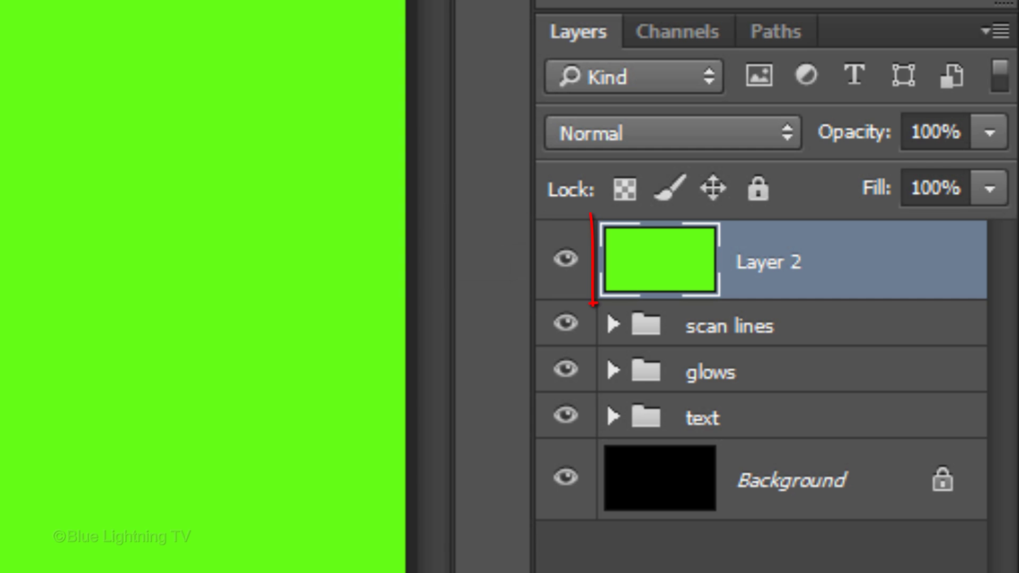
- Set Layer 2 to Multiply at 25% opacity and add a white layer mask
click(619, 139)
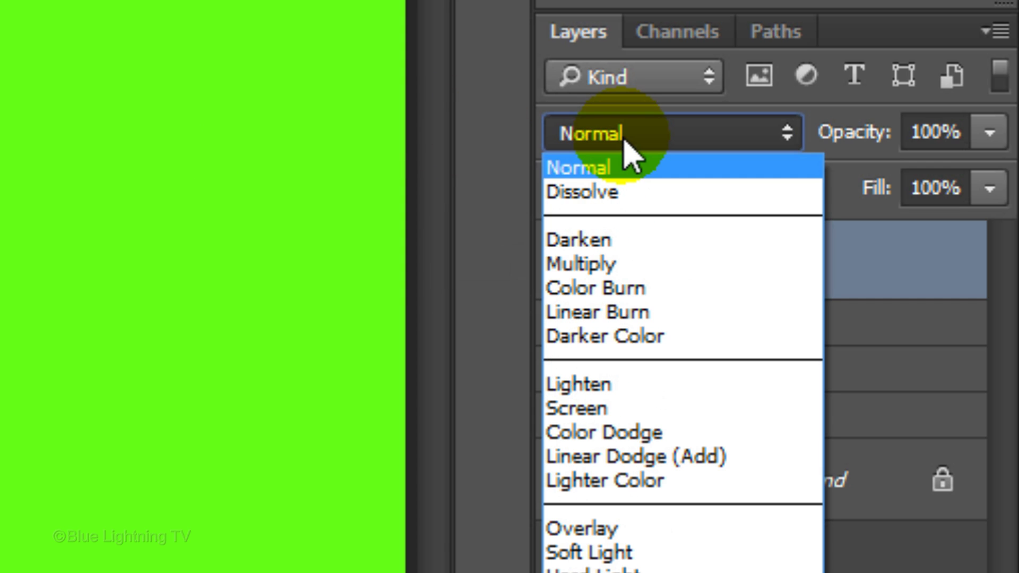
click(624, 268)
click(963, 130)
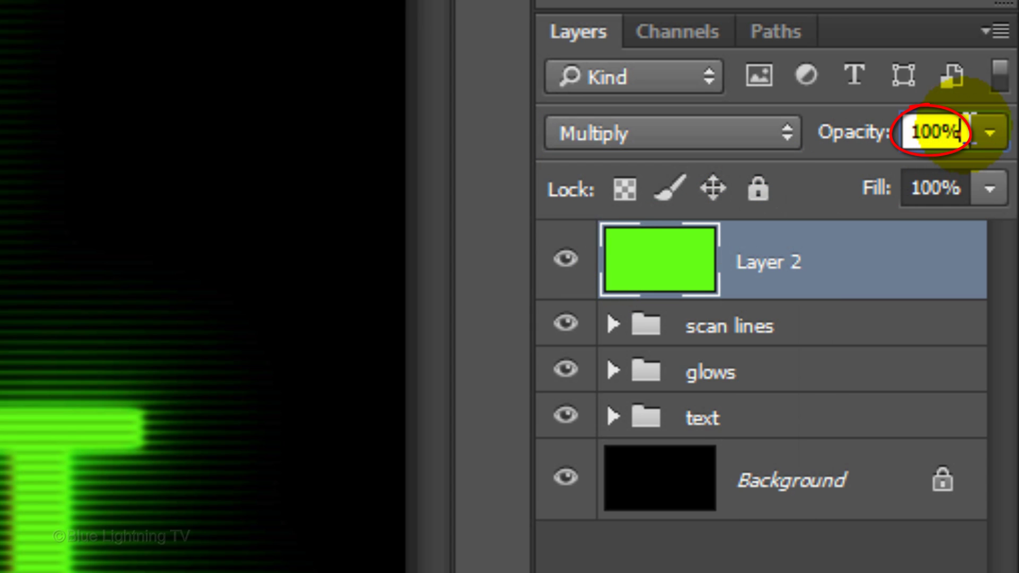
click(865, 124)
text(25)
key(Return)
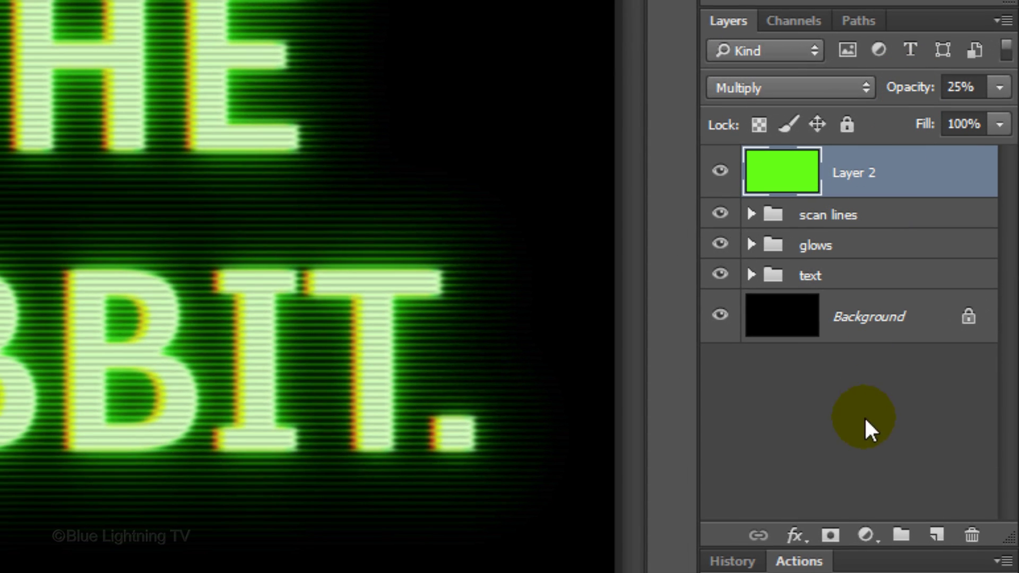
click(832, 535)
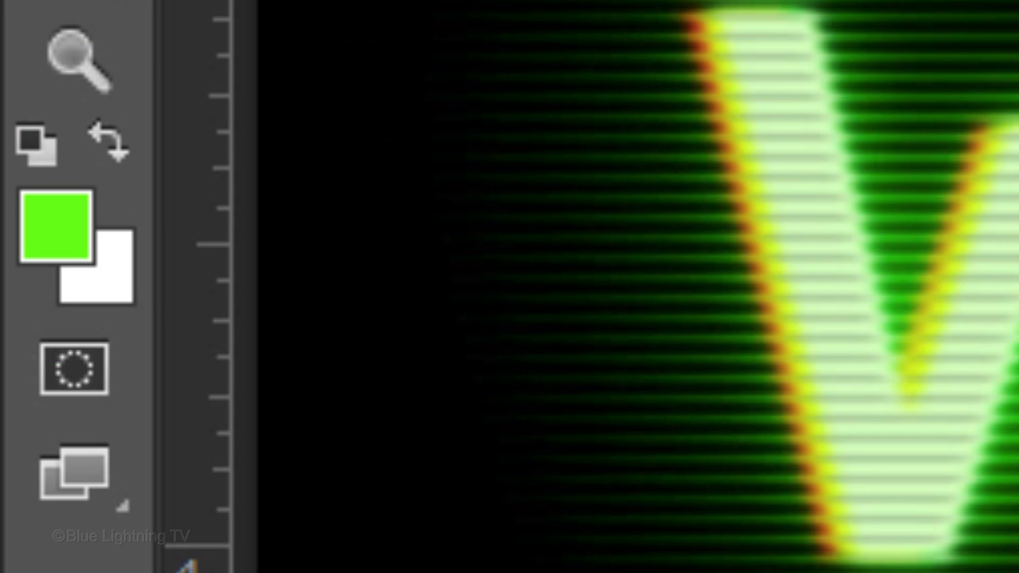
- Reset to default black and white colours and set a 1000 px brush for painting the mask
key(d)
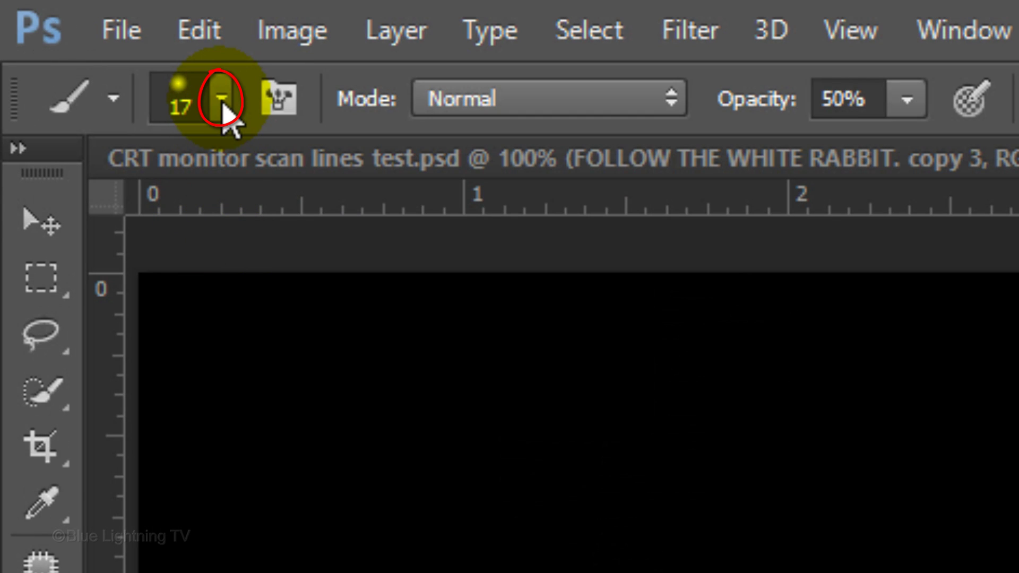
click(223, 106)
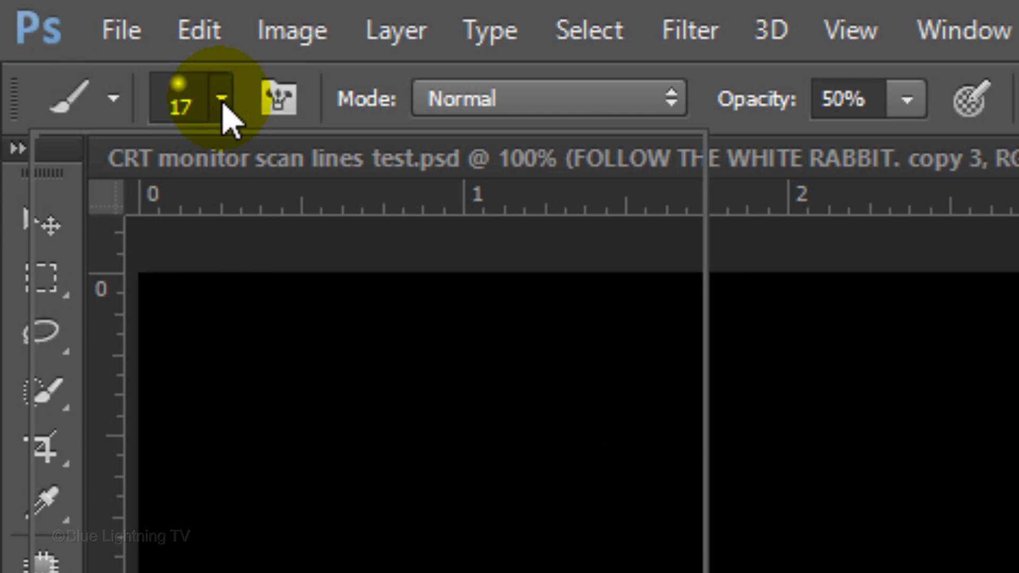
double_click(424, 182)
text(1000)
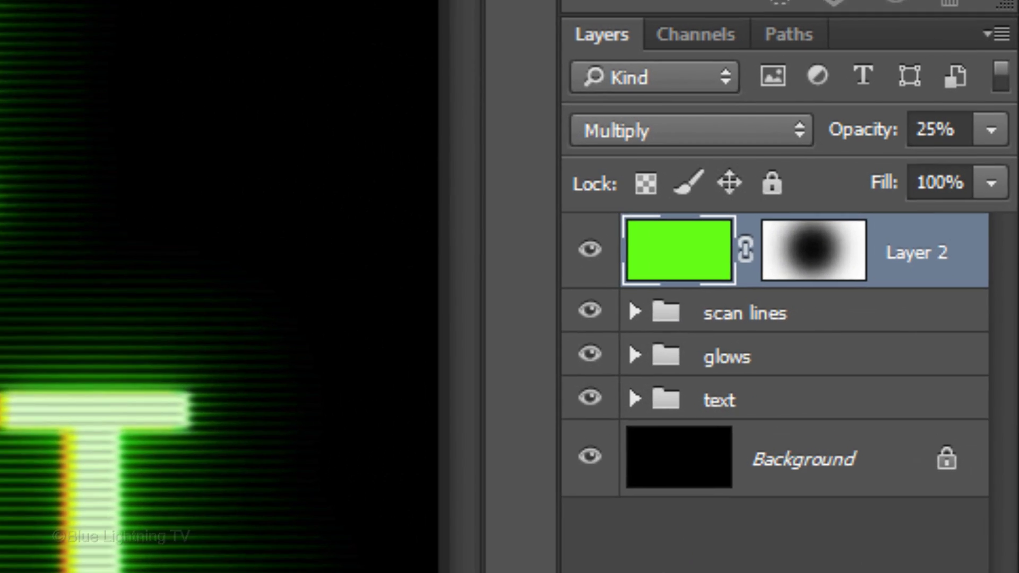
- Stamp all visible layers into a new Layer 3 and select four thin horizontal strips across the text
click(986, 415)
key(ctrl+shift+alt+e)
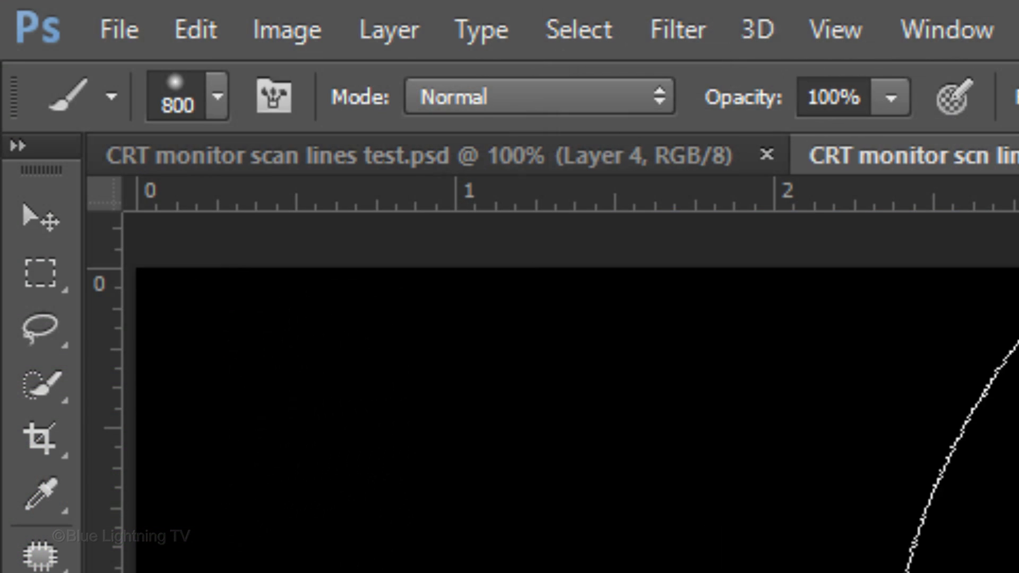
drag(50, 269, 209, 280)
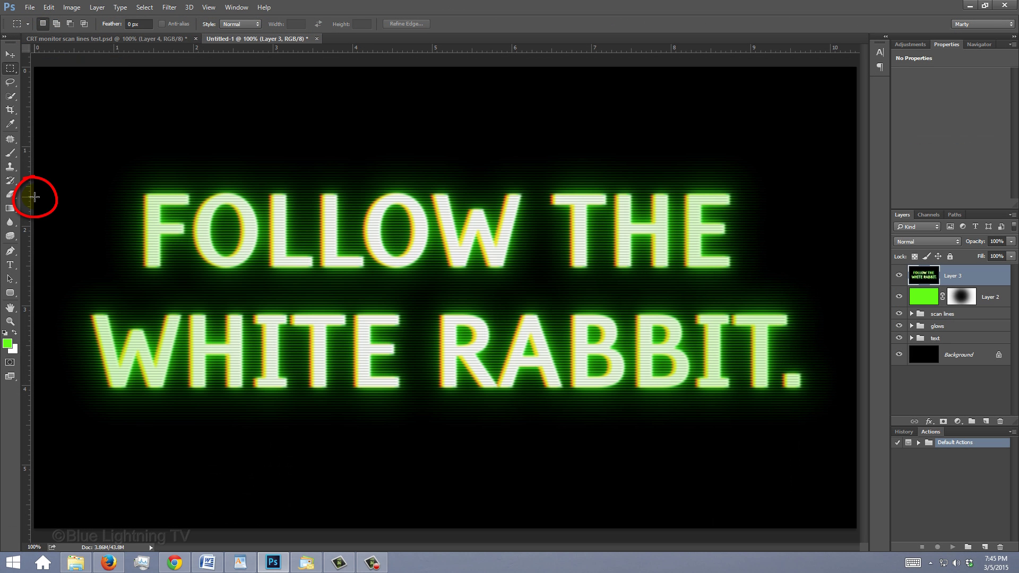
drag(35, 197, 861, 207)
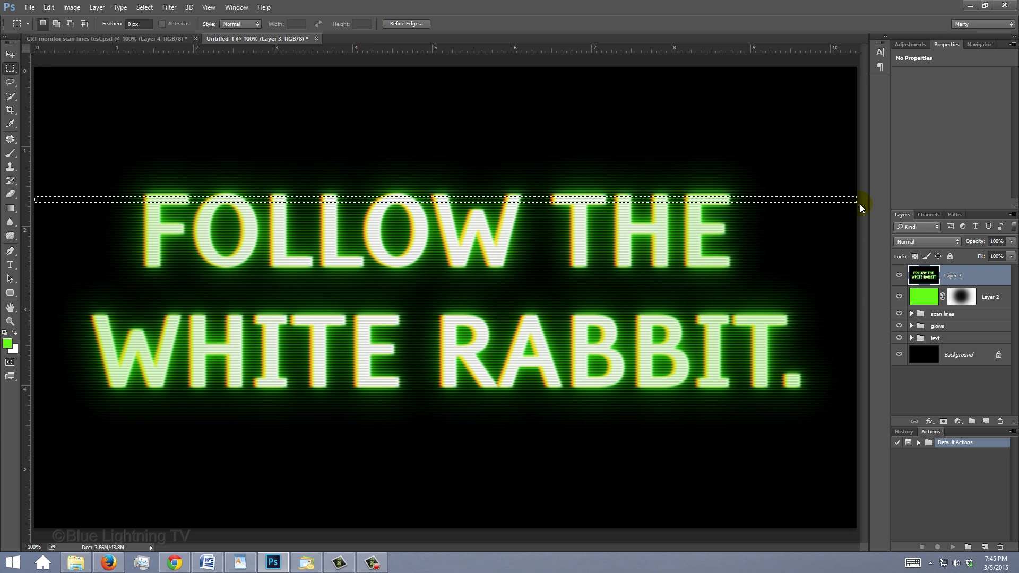
key(shift)
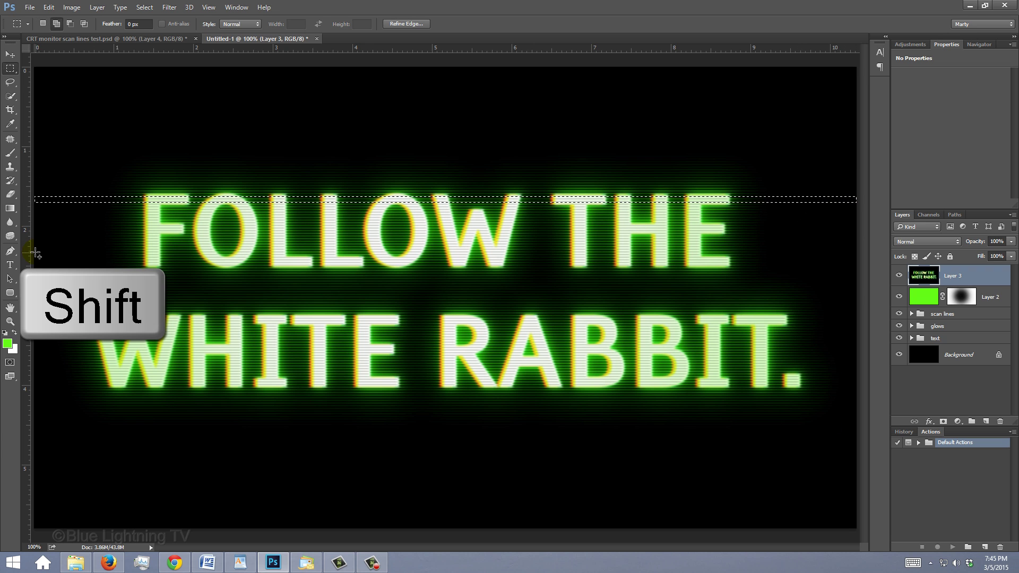
drag(35, 254, 855, 259)
key(shift)
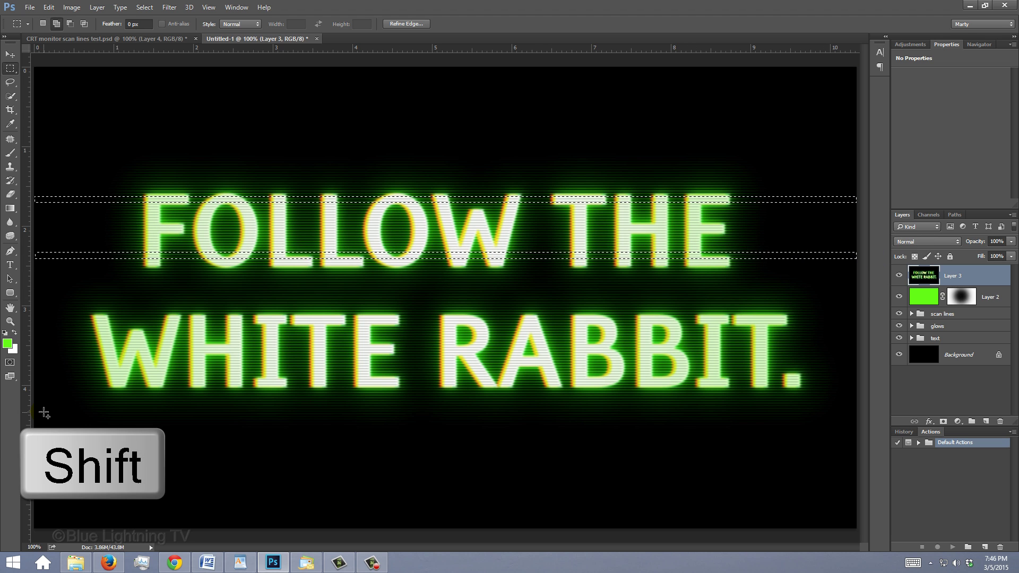
drag(44, 412, 863, 379)
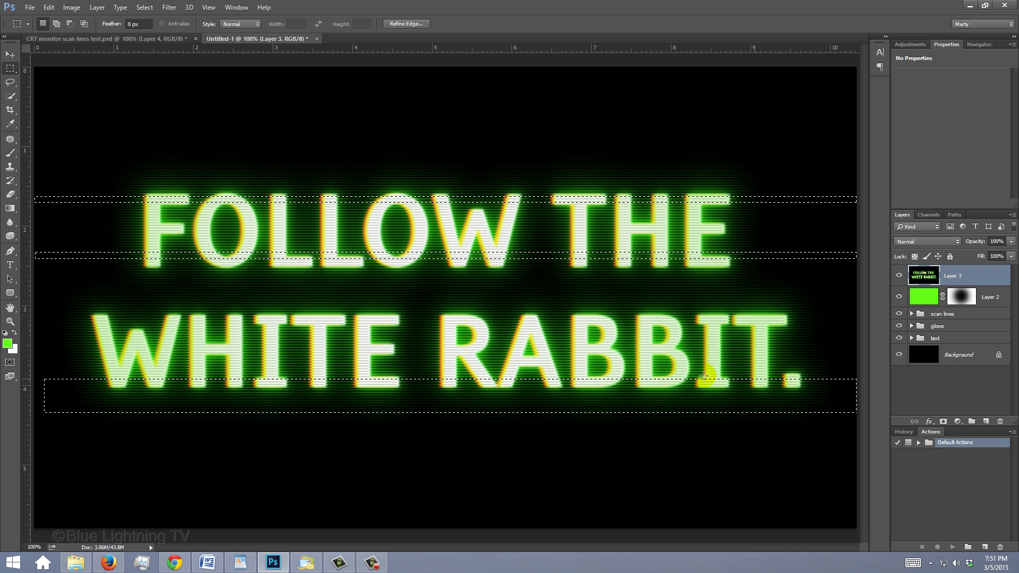
key(shift)
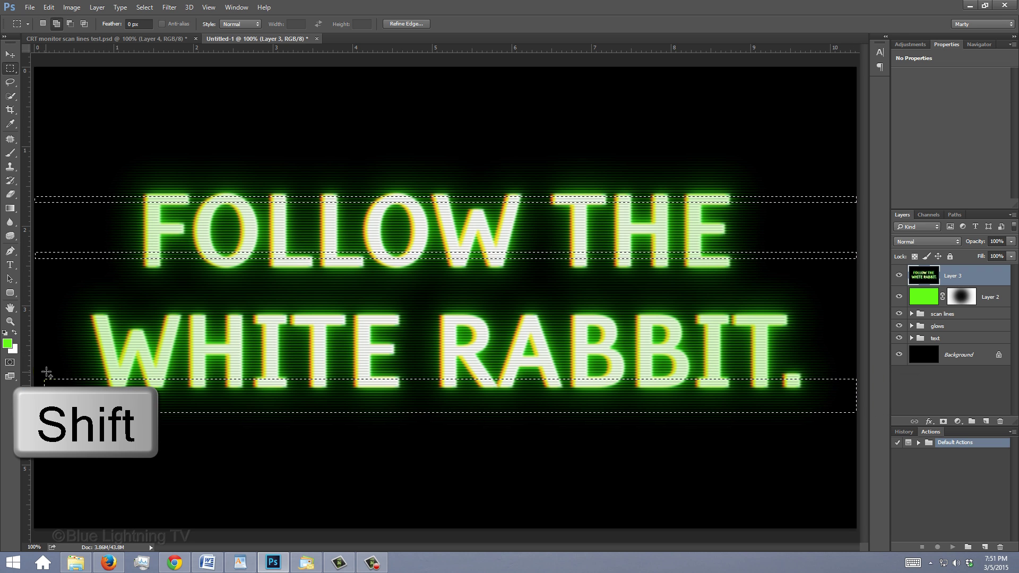
drag(49, 367, 851, 365)
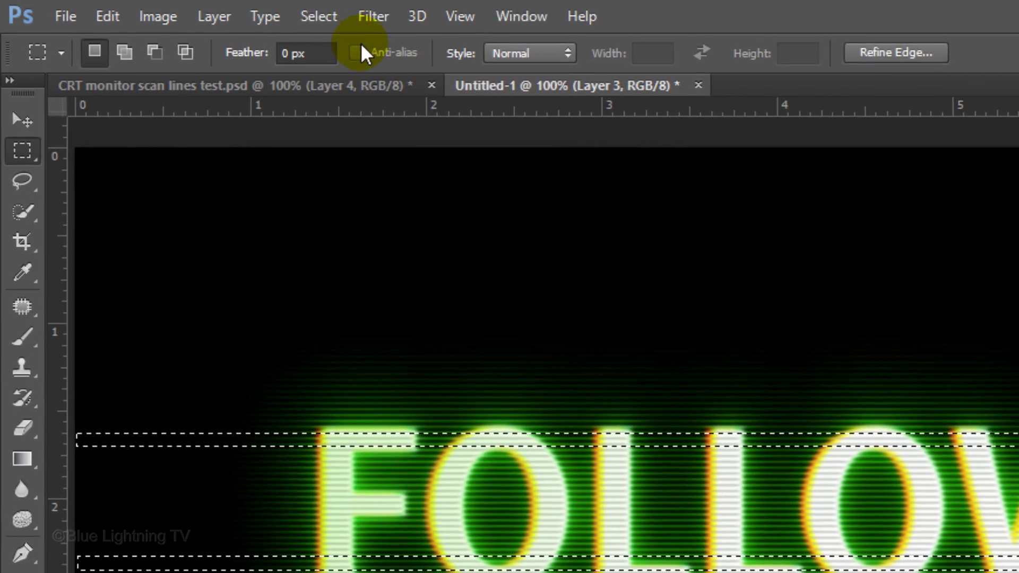
- Feather the strip selection by 2 pixels
click(144, 7)
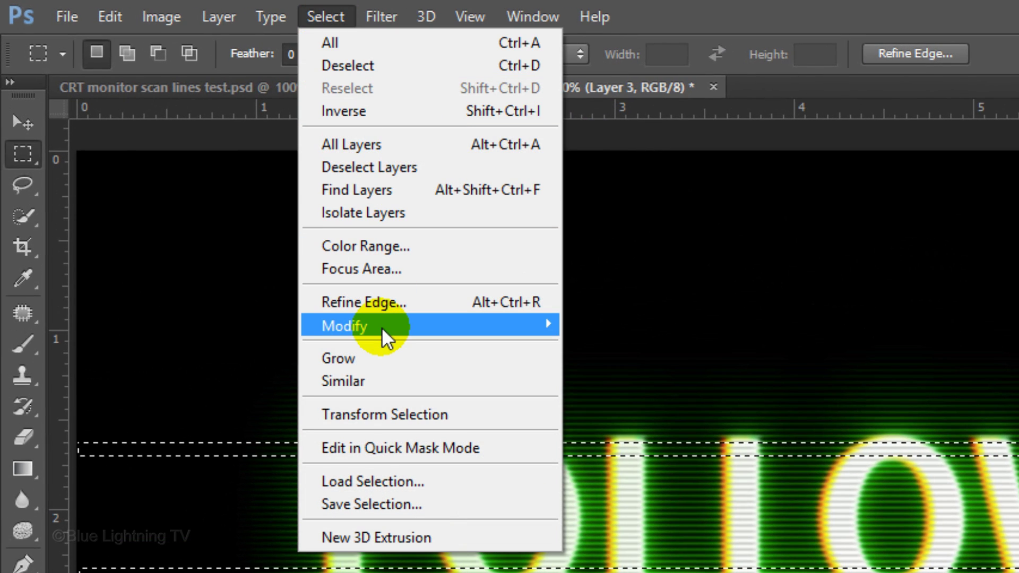
mouse_move(381, 326)
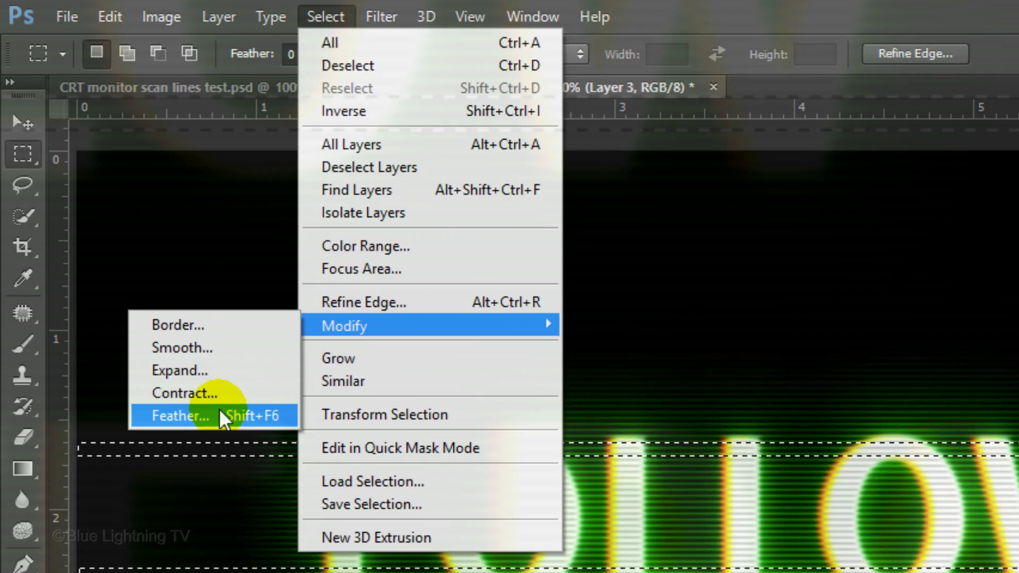
click(220, 413)
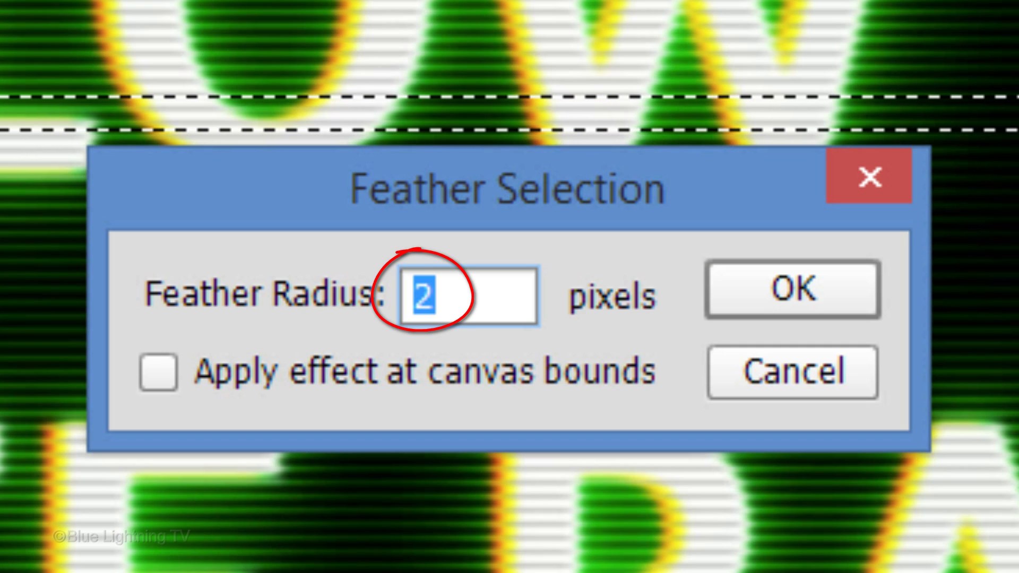
click(779, 290)
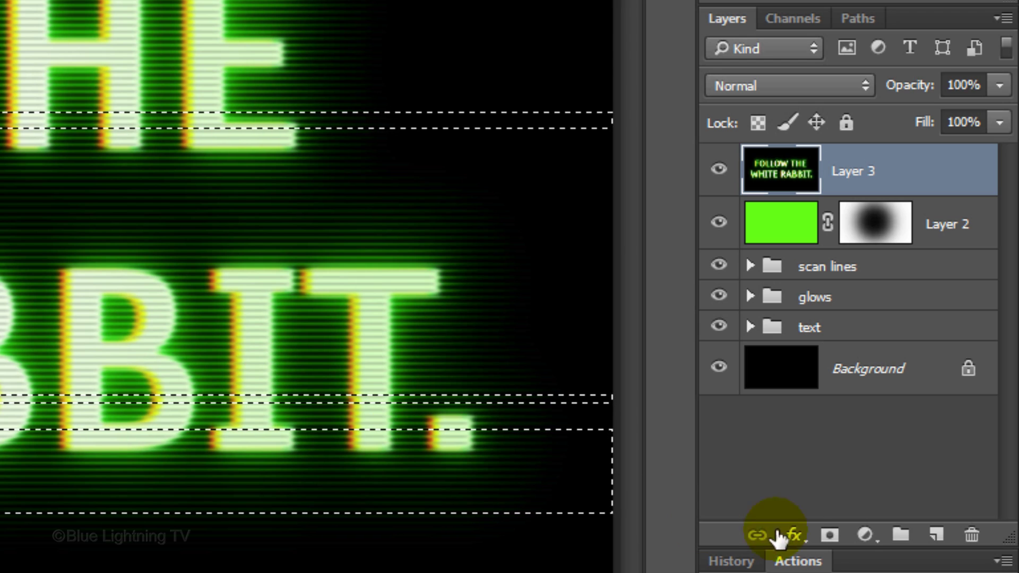
- Mask Layer 3 to the feathered strips, unlink the mask, and target the layer's image
click(832, 537)
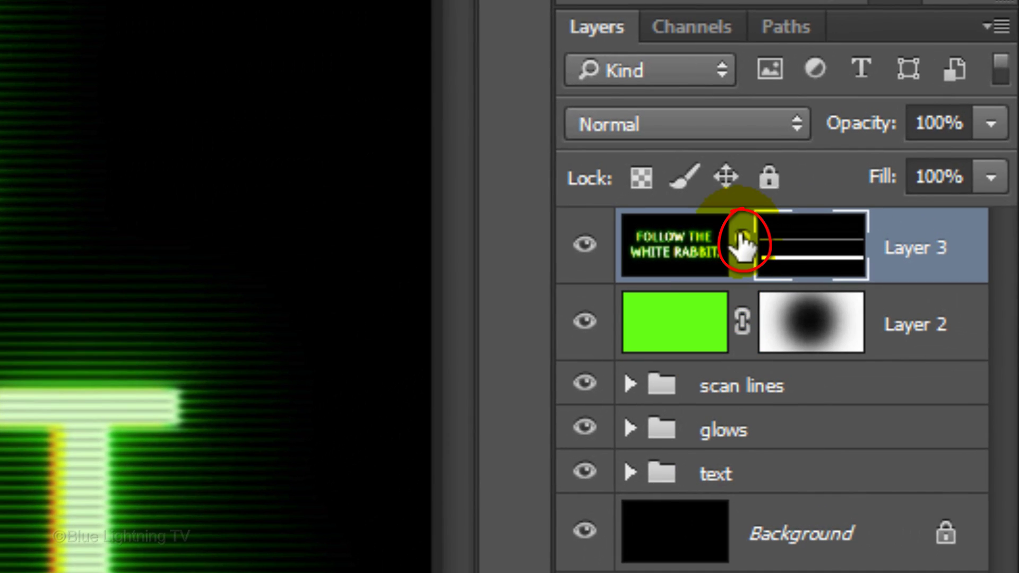
click(742, 239)
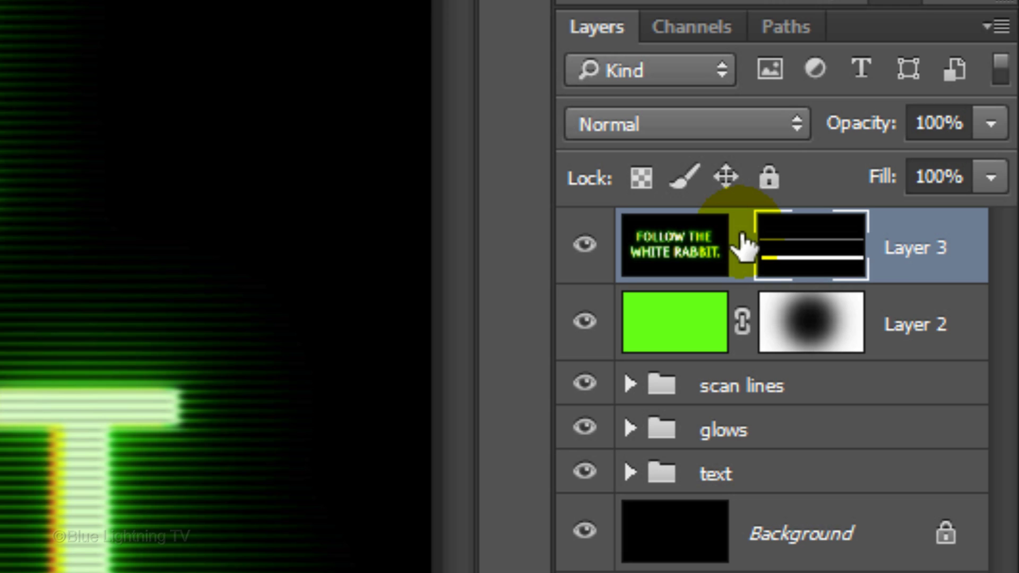
click(677, 247)
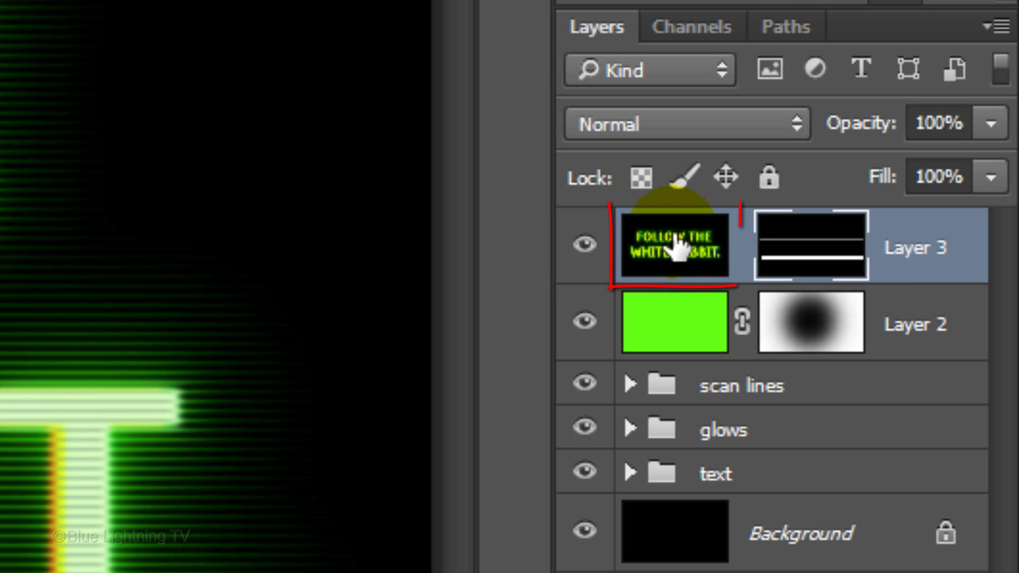
click(663, 248)
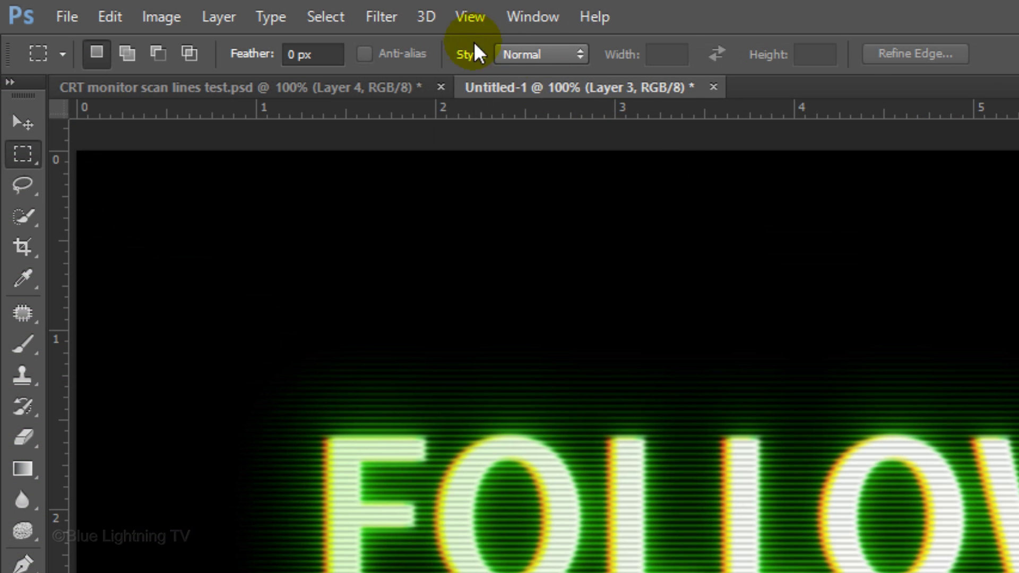
- Apply a ZigZag distortion to Layer 3: Pond Ripples, Amount 5, Ridges 5
click(381, 16)
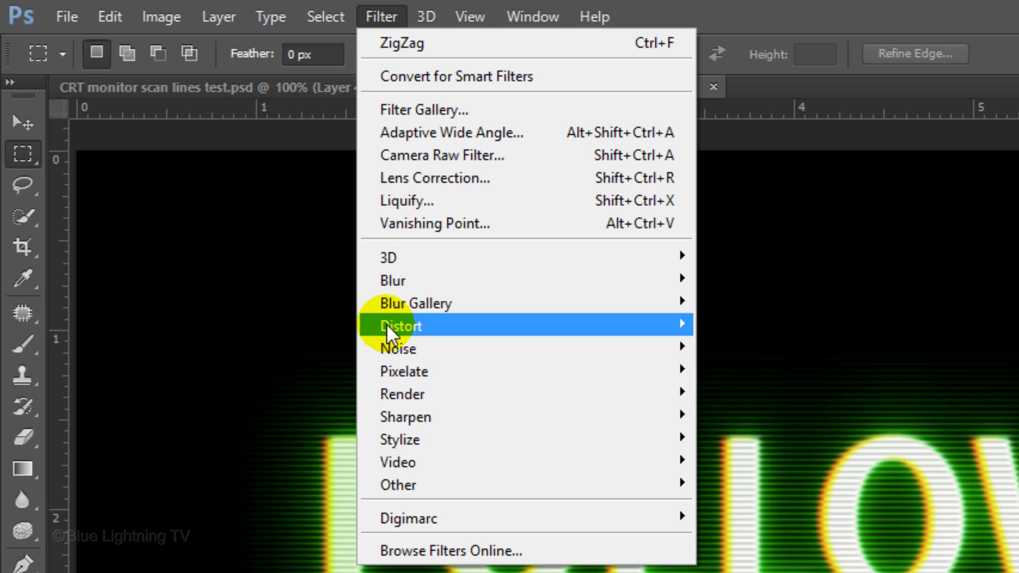
mouse_move(384, 329)
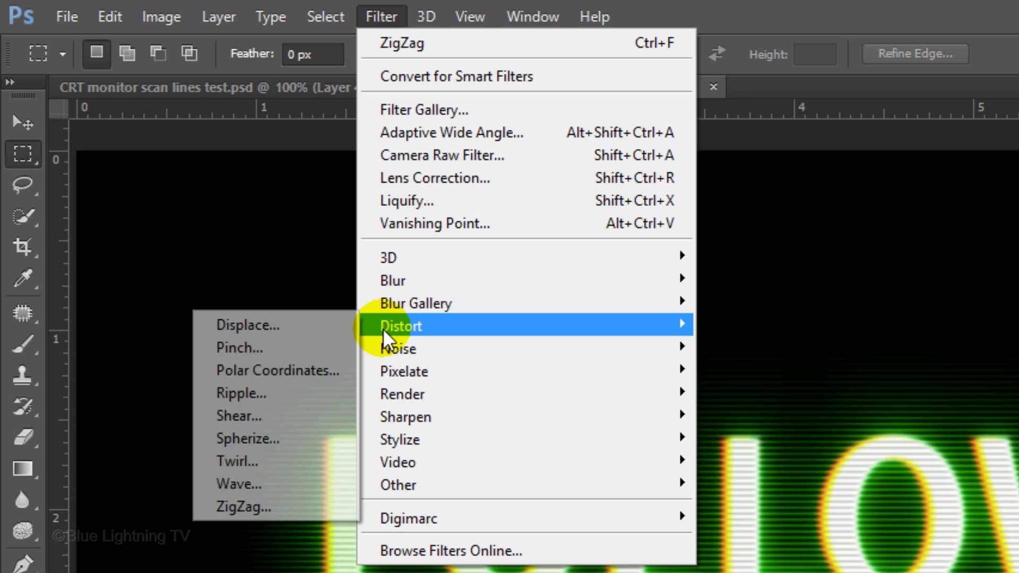
click(257, 504)
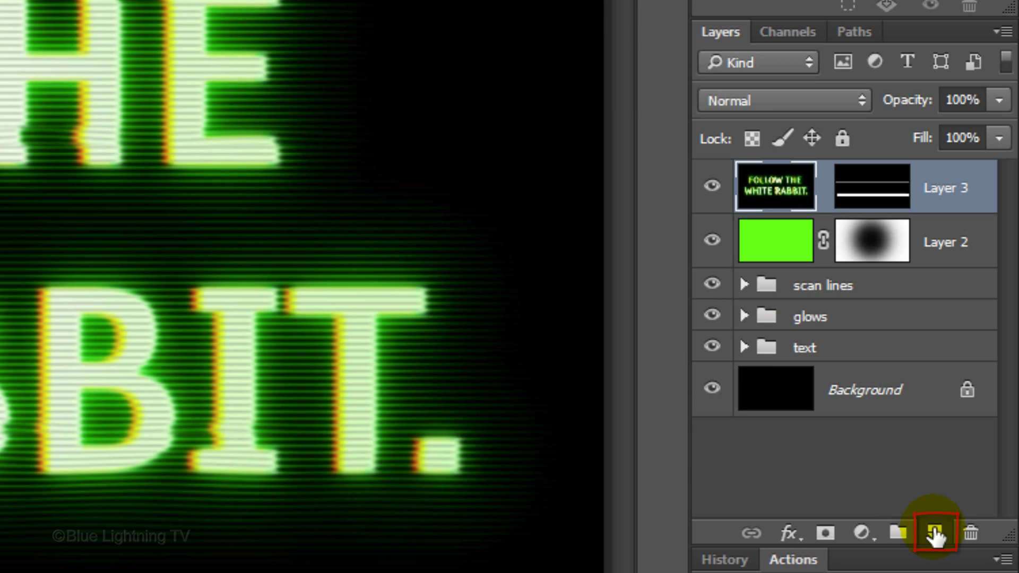
- Add a new Layer 4 above Layer 3 and fill it with black
click(936, 533)
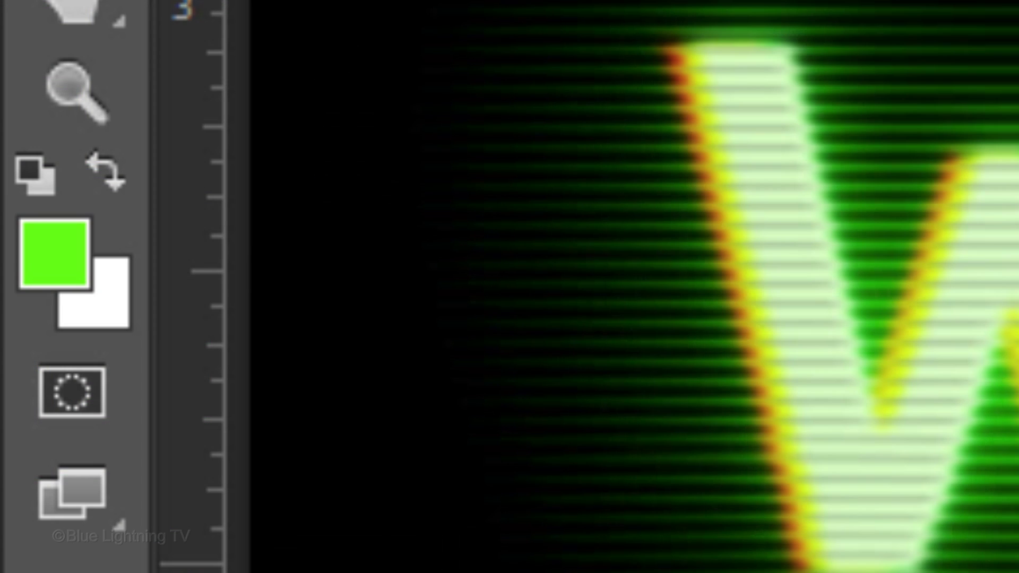
key(d)
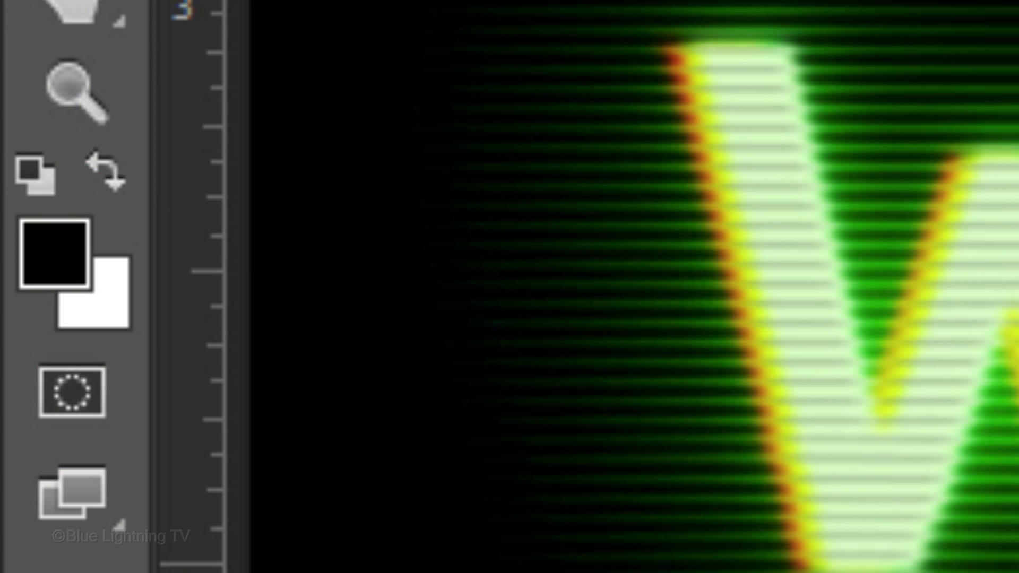
key(alt+Delete)
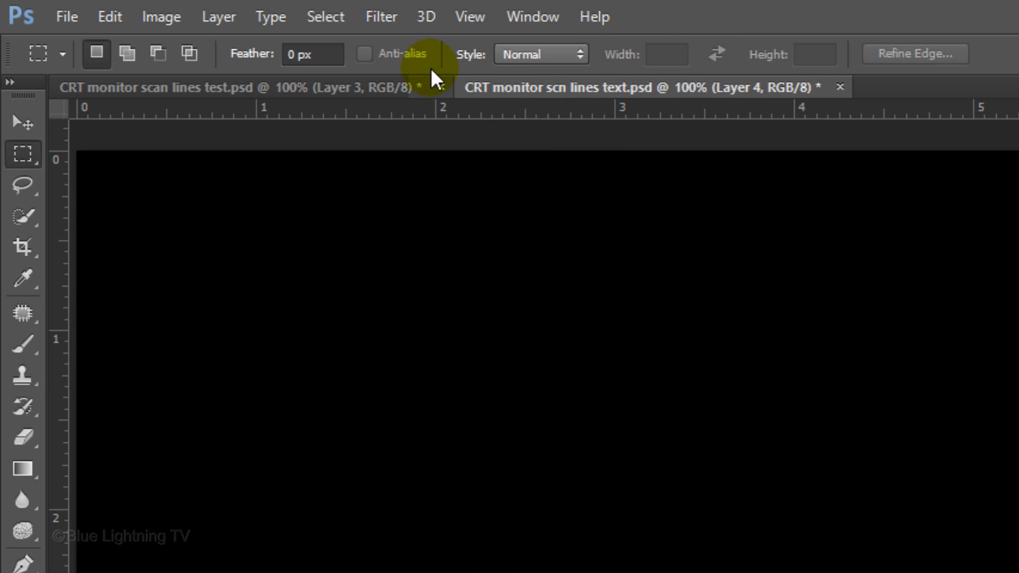
- Apply 30% Gaussian monochromatic Add Noise to the black layer
click(385, 21)
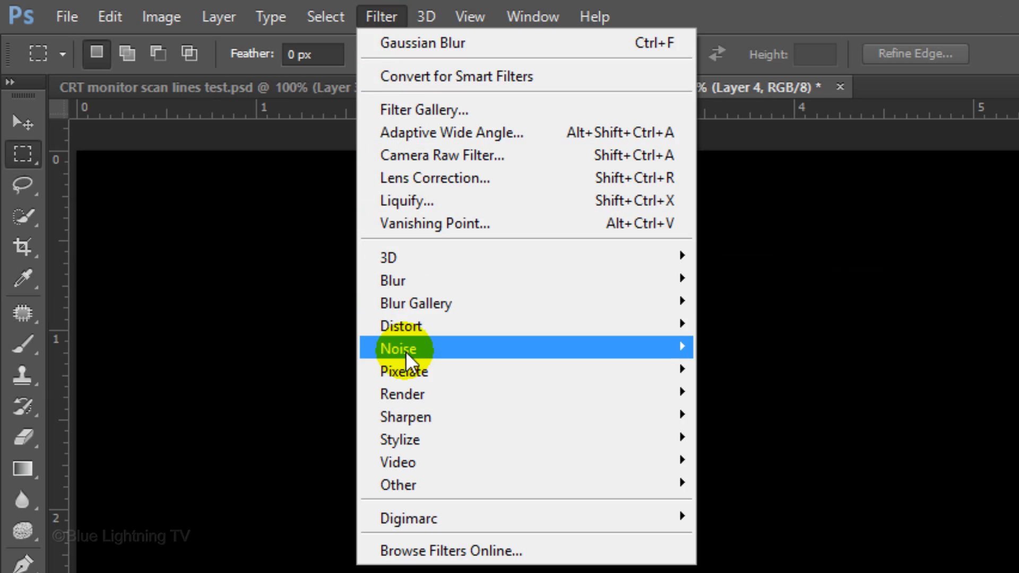
mouse_move(406, 352)
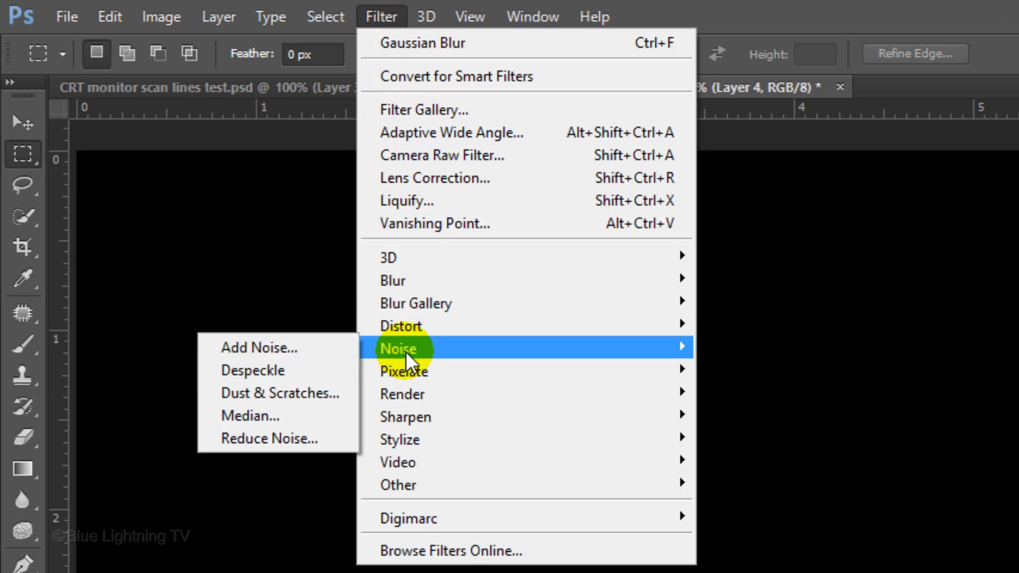
click(304, 352)
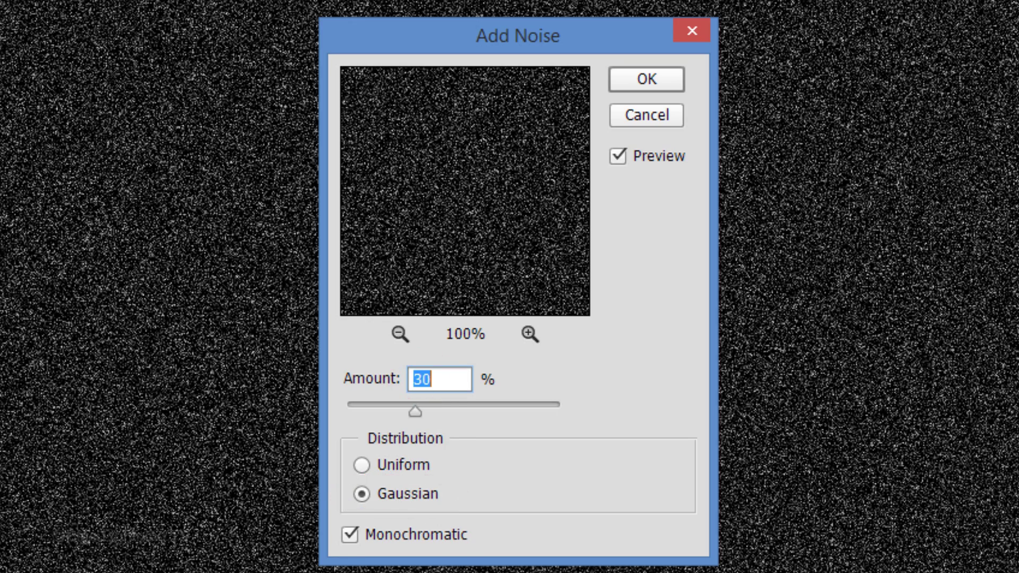
click(645, 87)
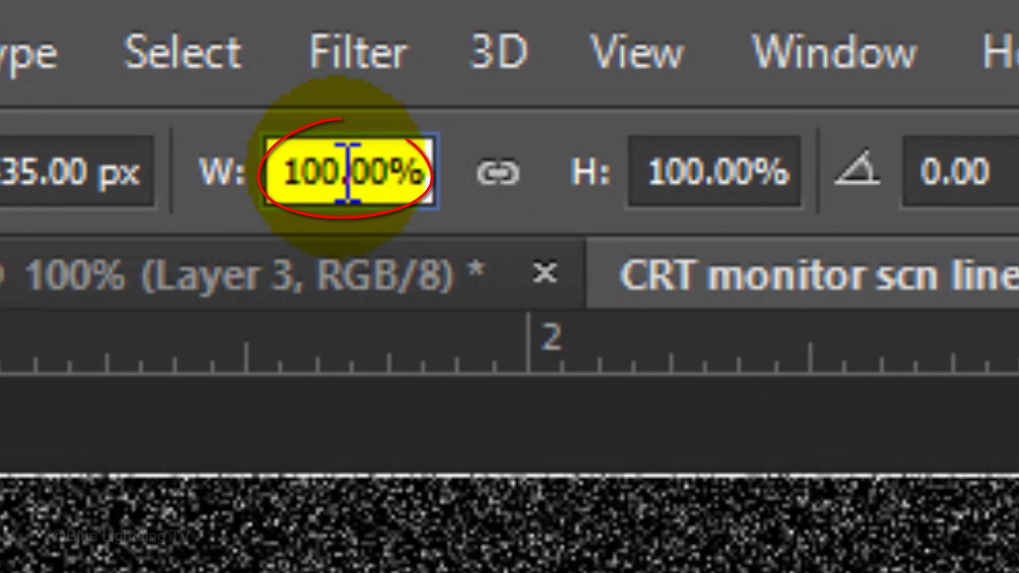
- Stretch the noise layer to 500% width and commit the transform
text(500)
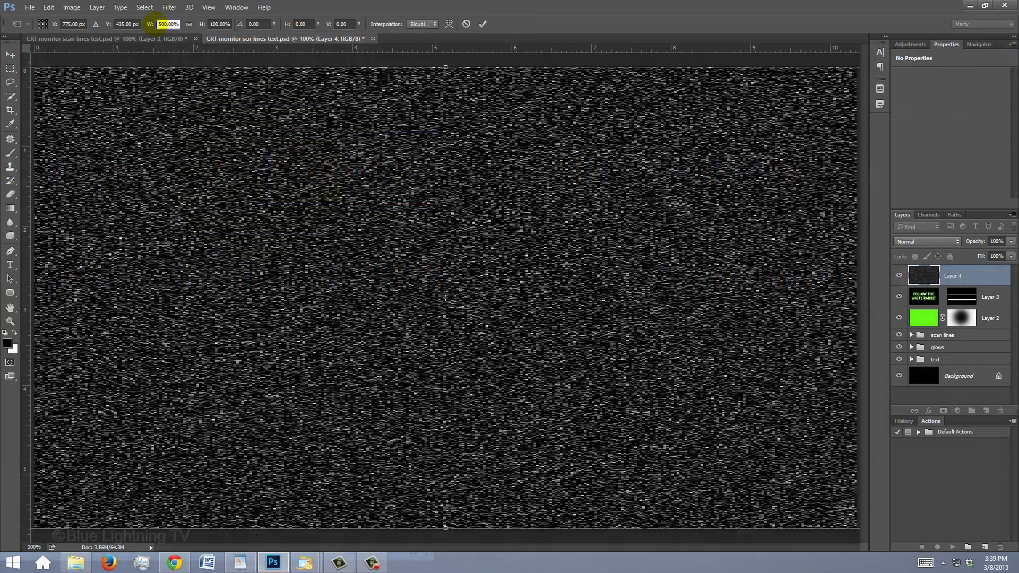
key(Return)
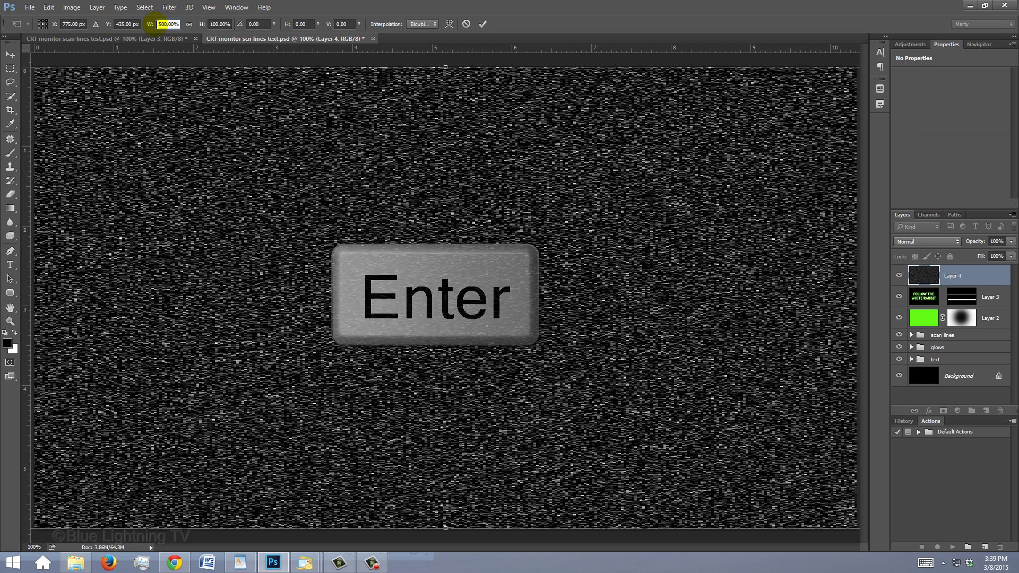
key(Return)
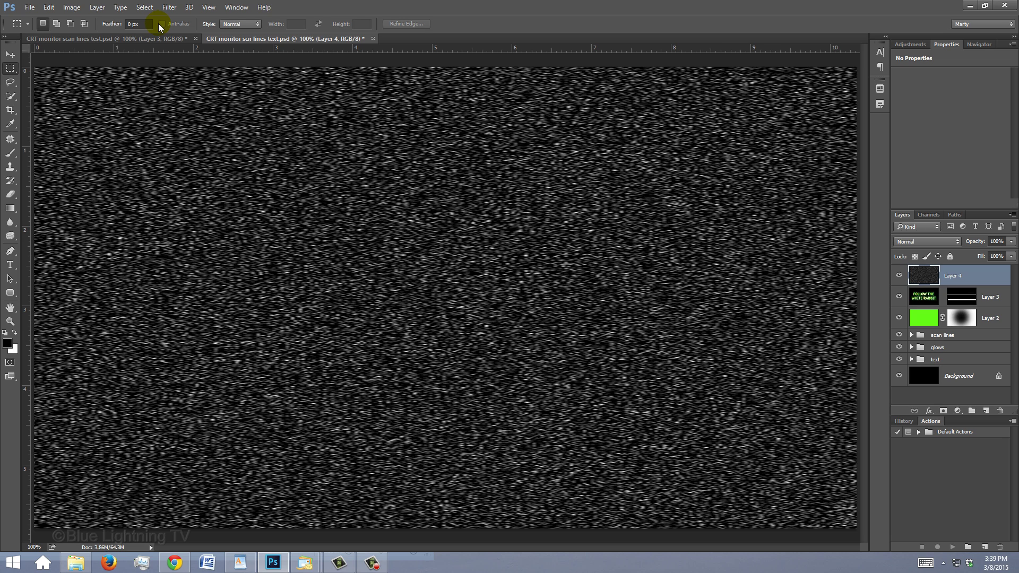
- Crop the stretched noise to the canvas with Image > Crop and deselect
key(ctrl+a)
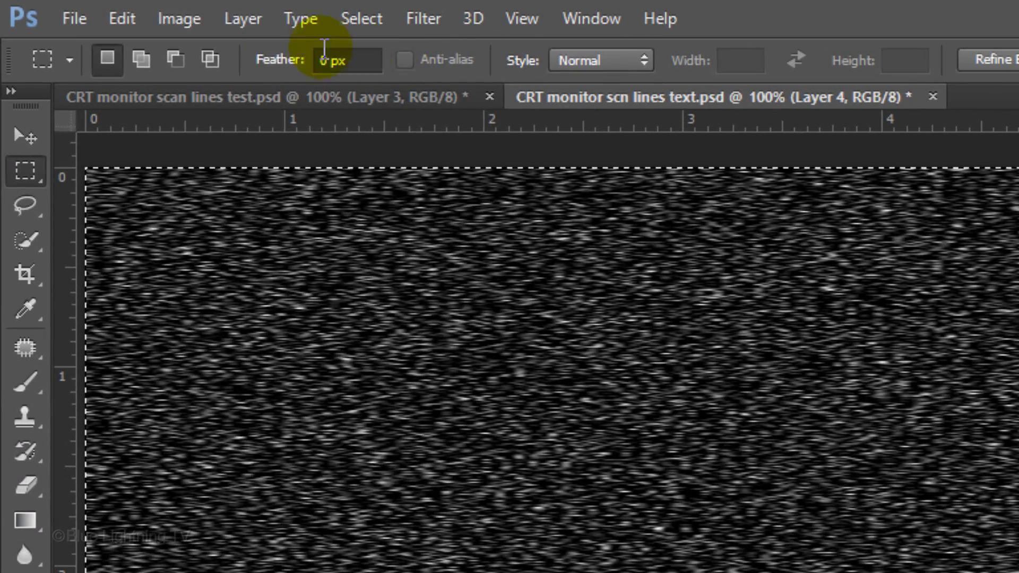
click(170, 15)
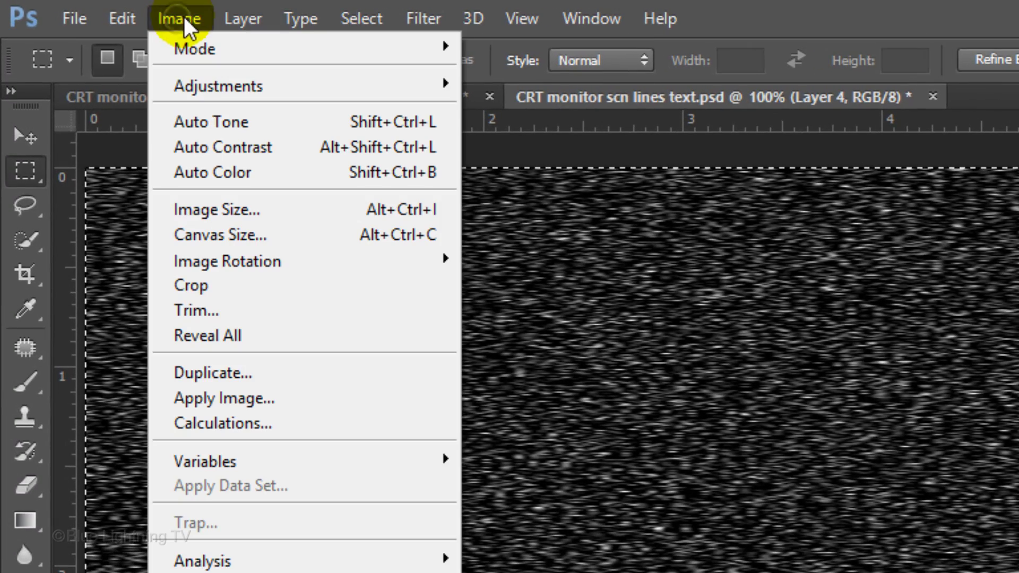
click(211, 286)
key(ctrl+d)
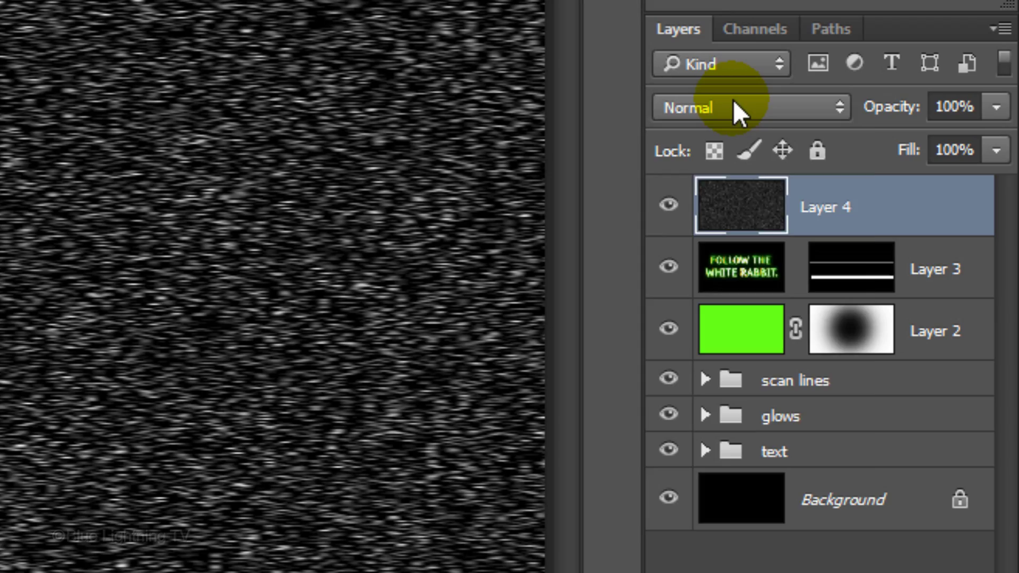
- Bring up Layer 4's blend mode list to choose a dodge mode
click(732, 106)
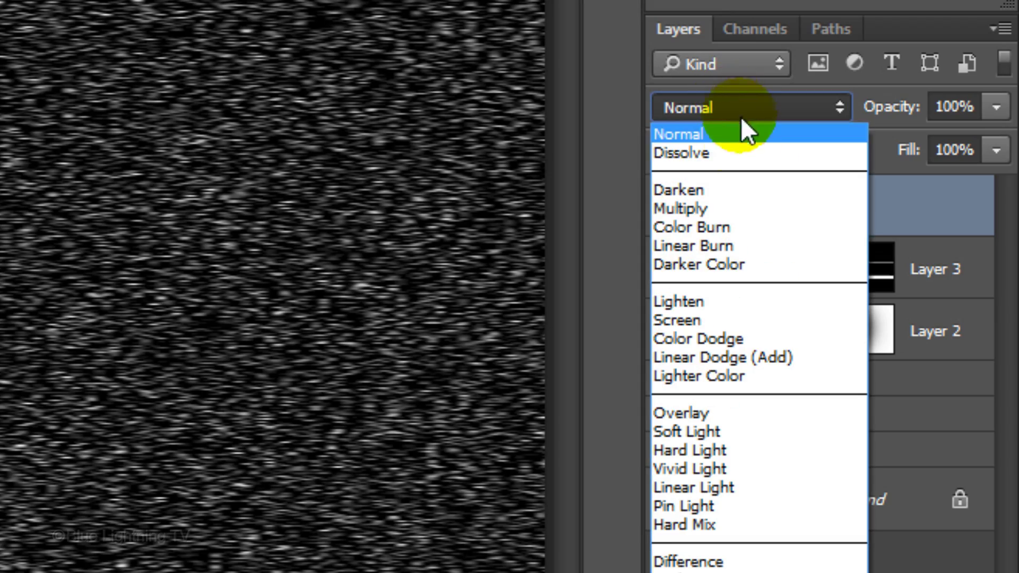